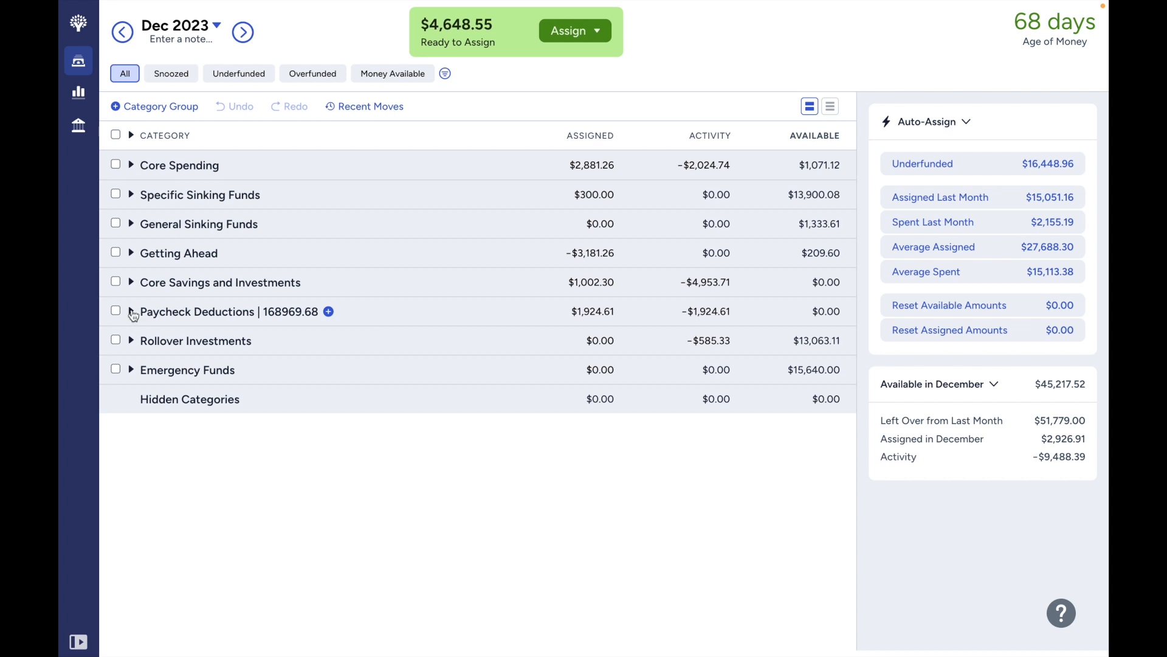
- Check the FICA category's activity under Paycheck Deductions for December 2023 and November 2023, ending back on December
left_click(135, 312)
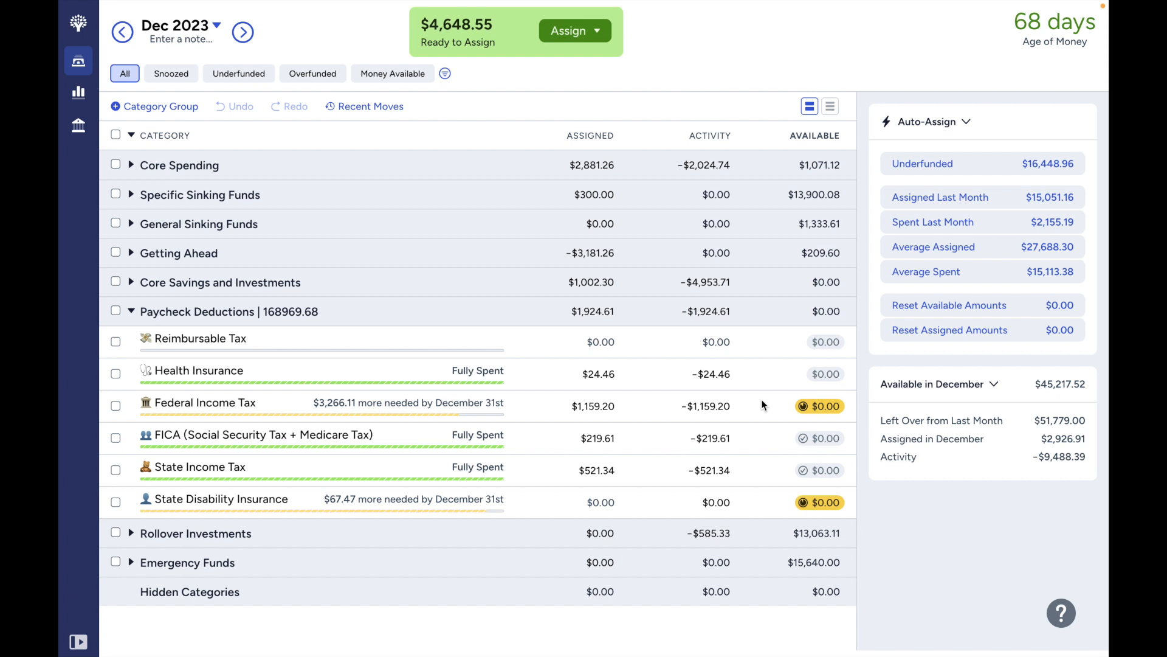
left_click(719, 441)
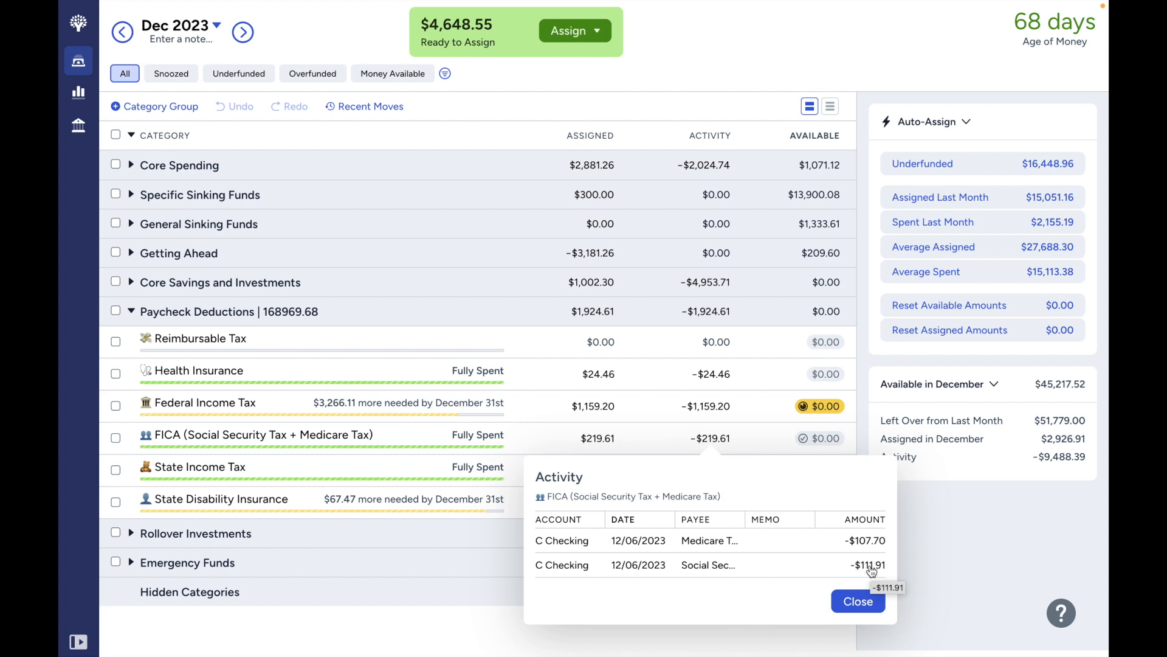
left_click(123, 39)
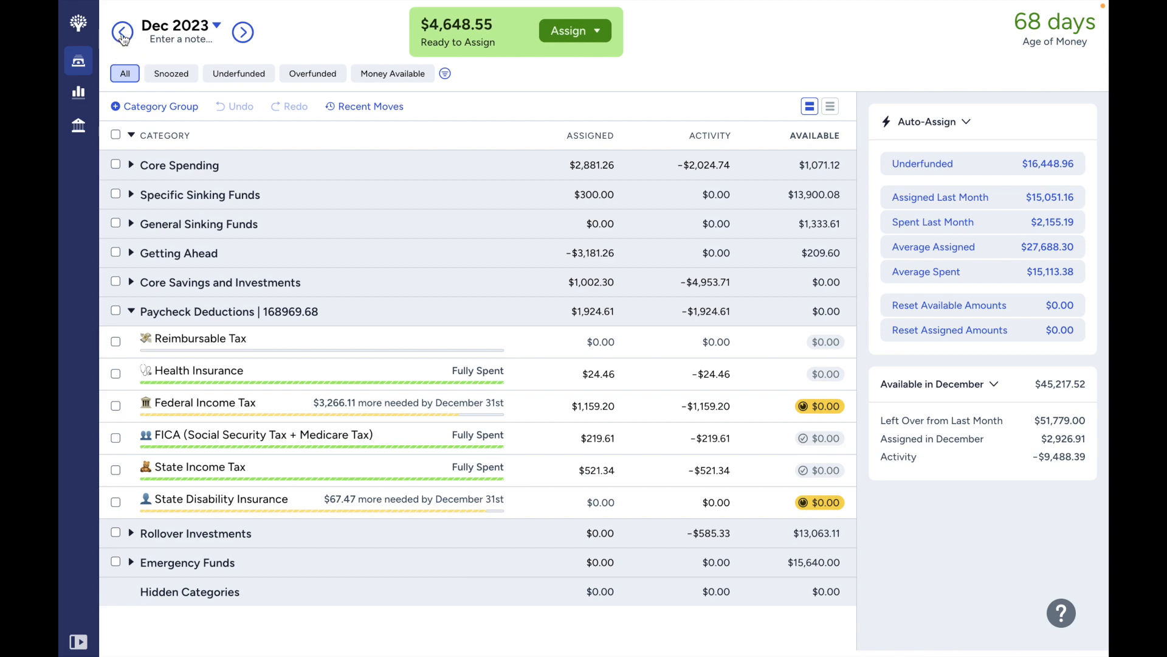
left_click(122, 32)
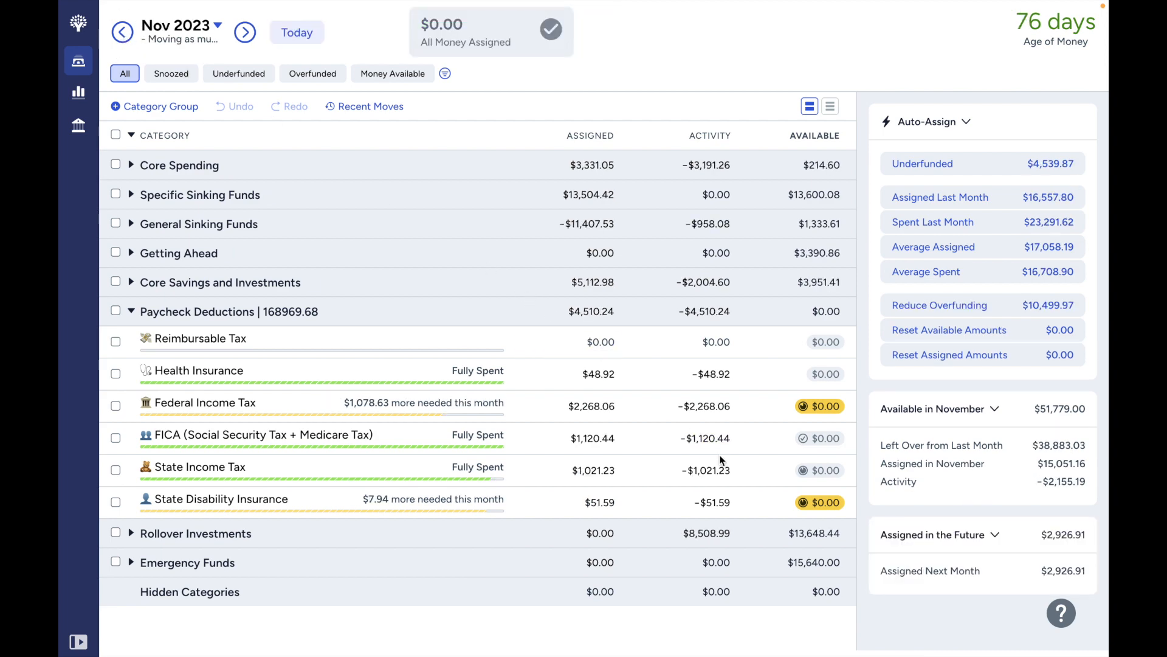
left_click(715, 438)
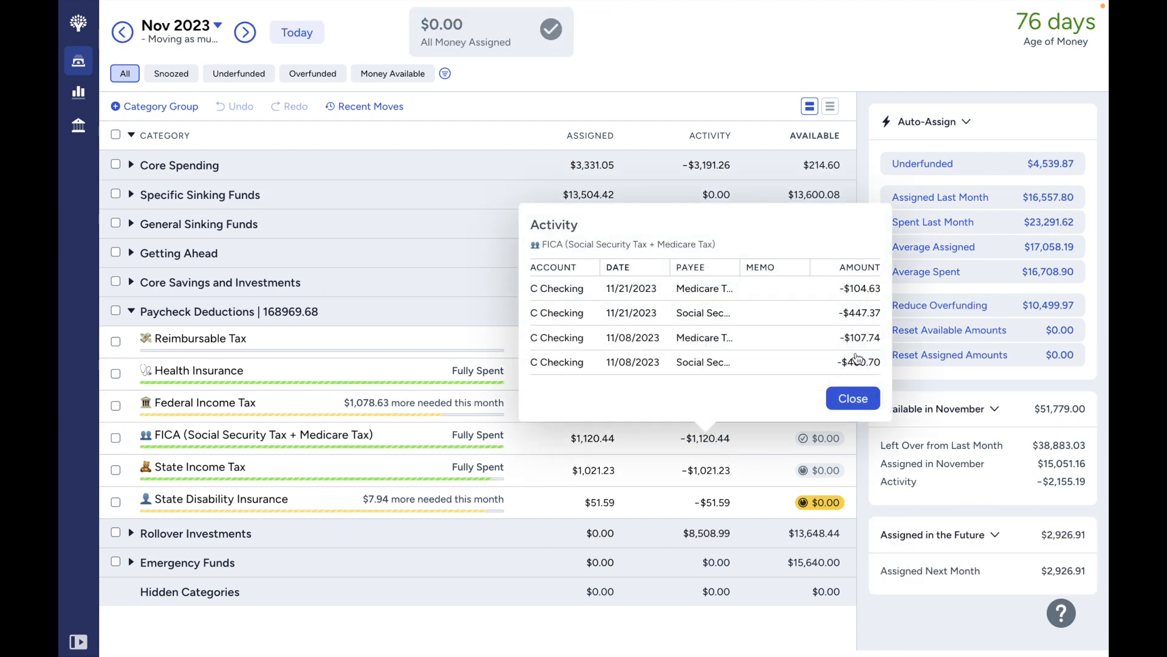
left_click(679, 442)
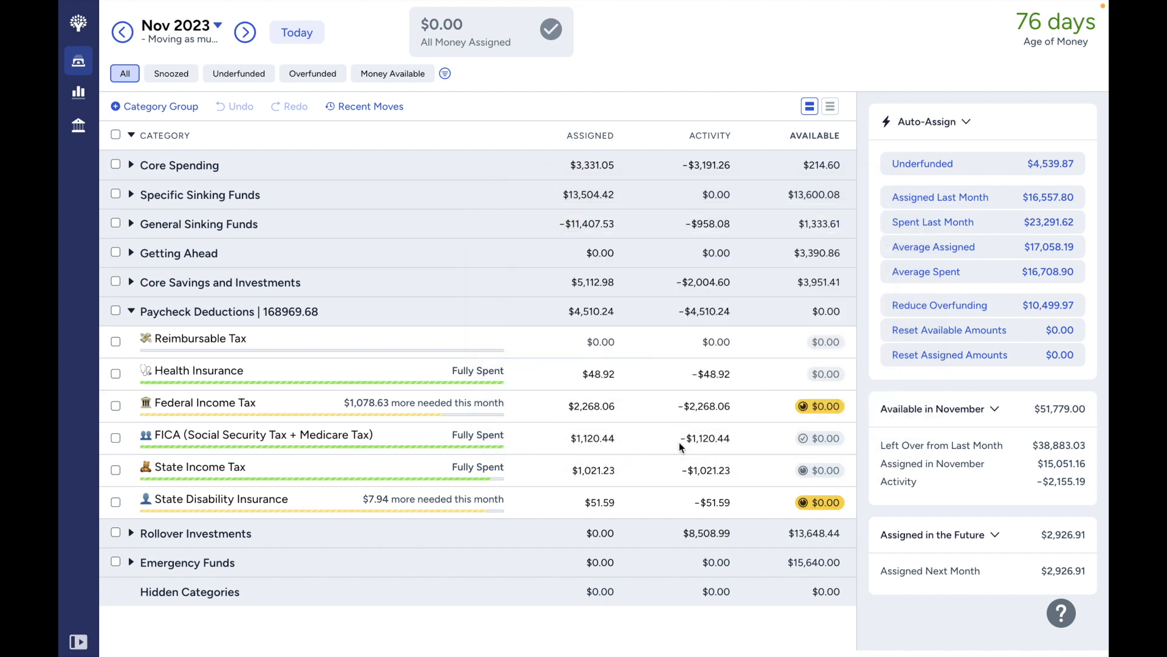
left_click(245, 33)
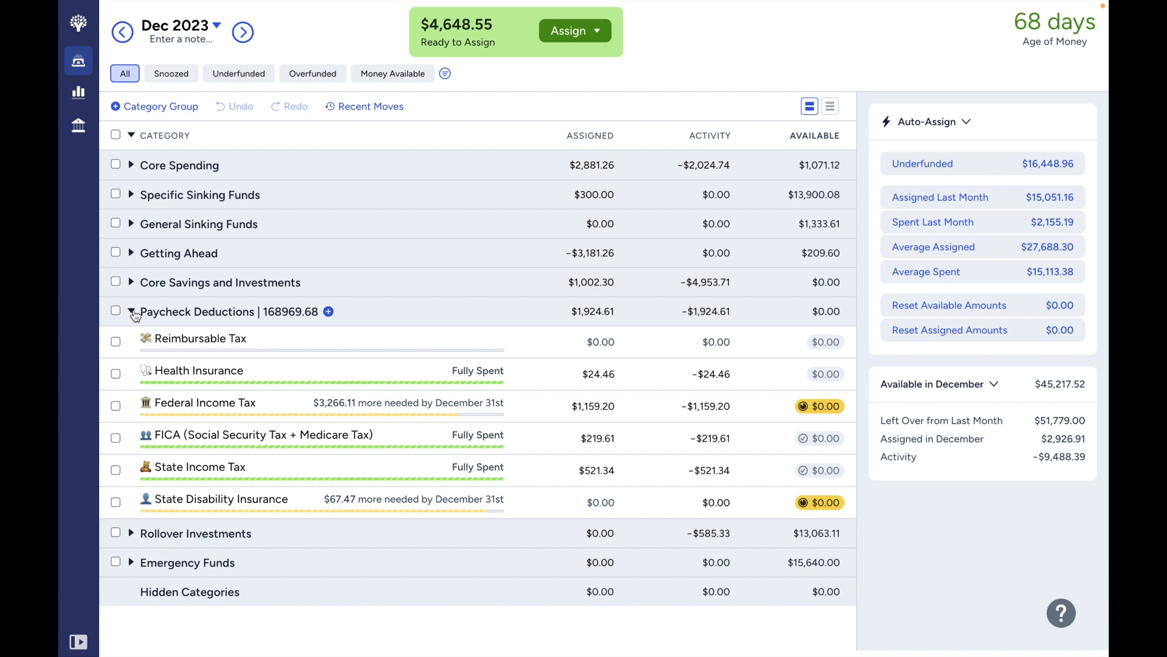
- Inspect the FICA and State Disability Insurance targets, leaving both deselected and the Paycheck Deductions group collapsed
left_click(392, 438)
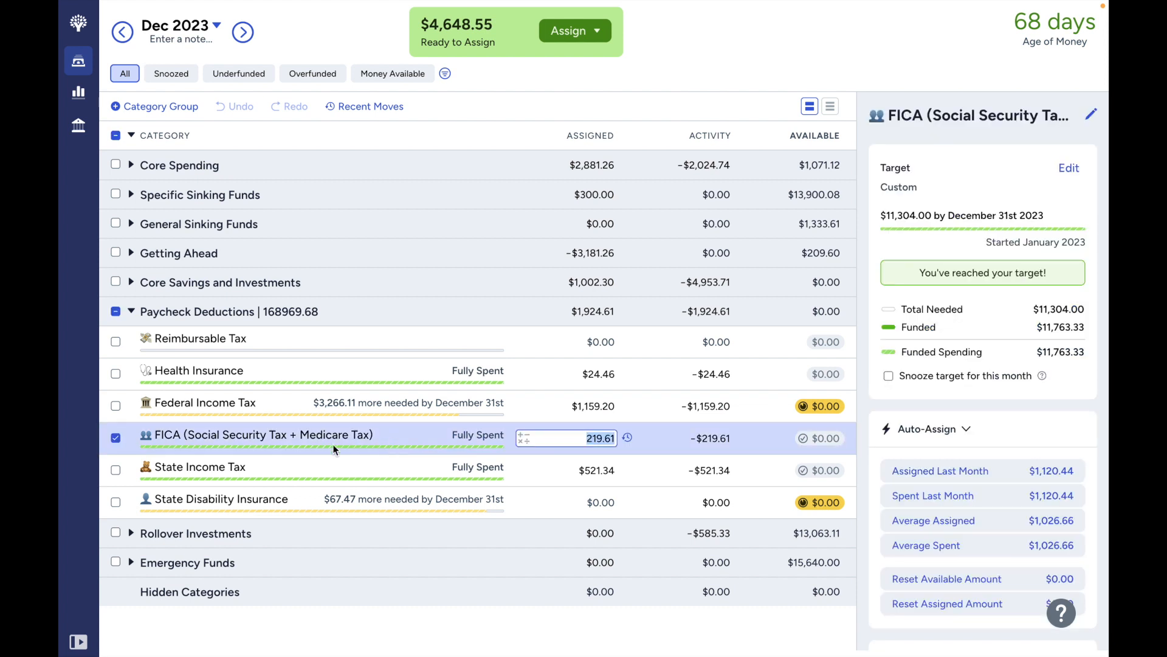
left_click(120, 436)
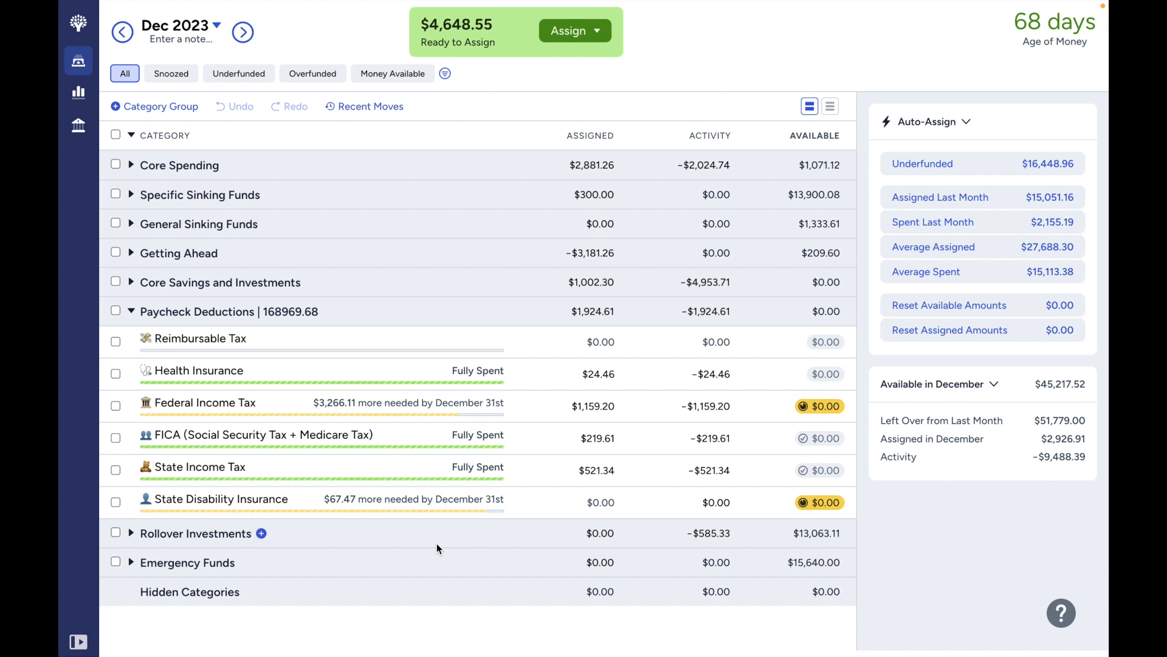
left_click(505, 509)
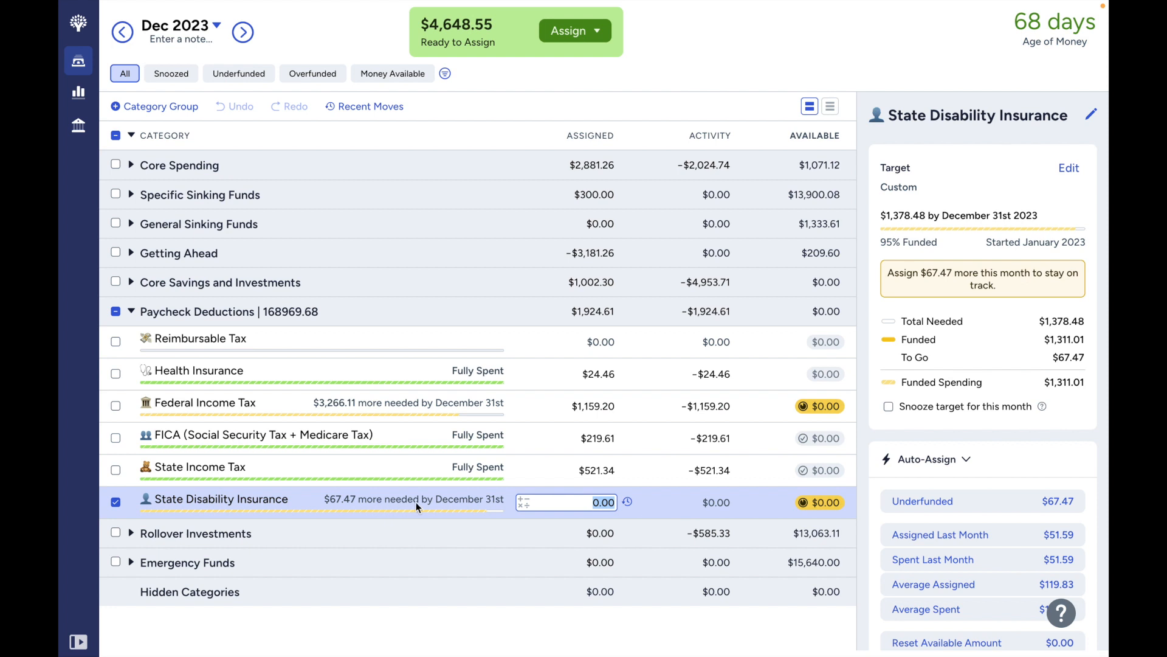
left_click(113, 502)
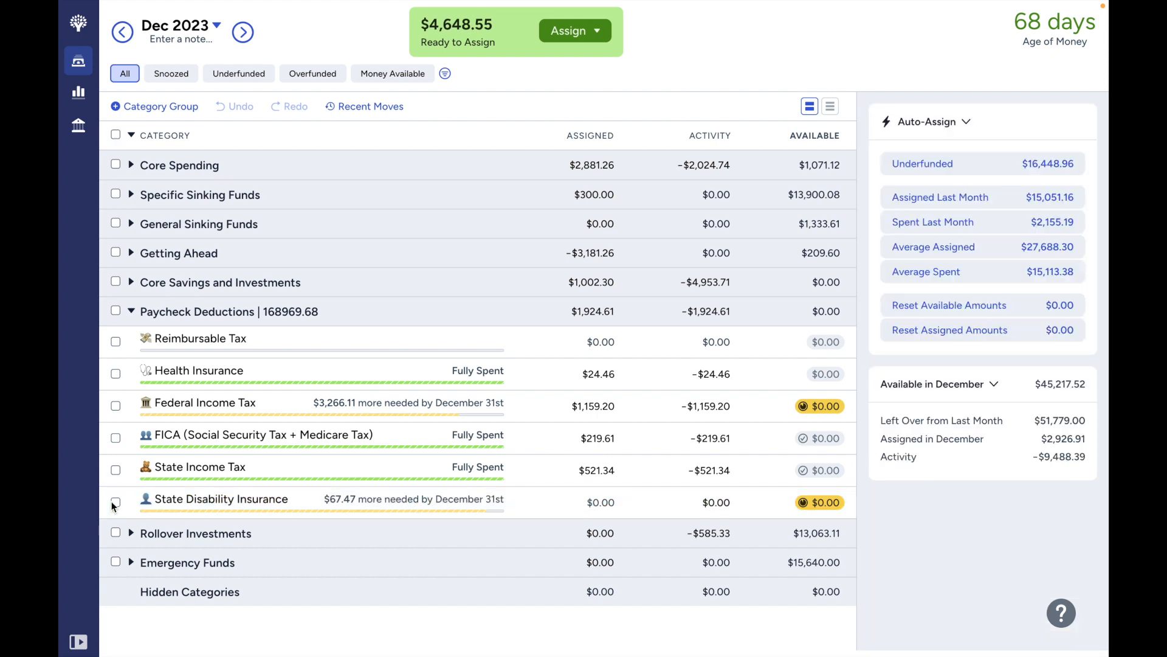
left_click(133, 313)
- Review the Rollover Investments categories and the 401K Contribution target under Core Savings and Investments, collapsing each group when done
left_click(132, 342)
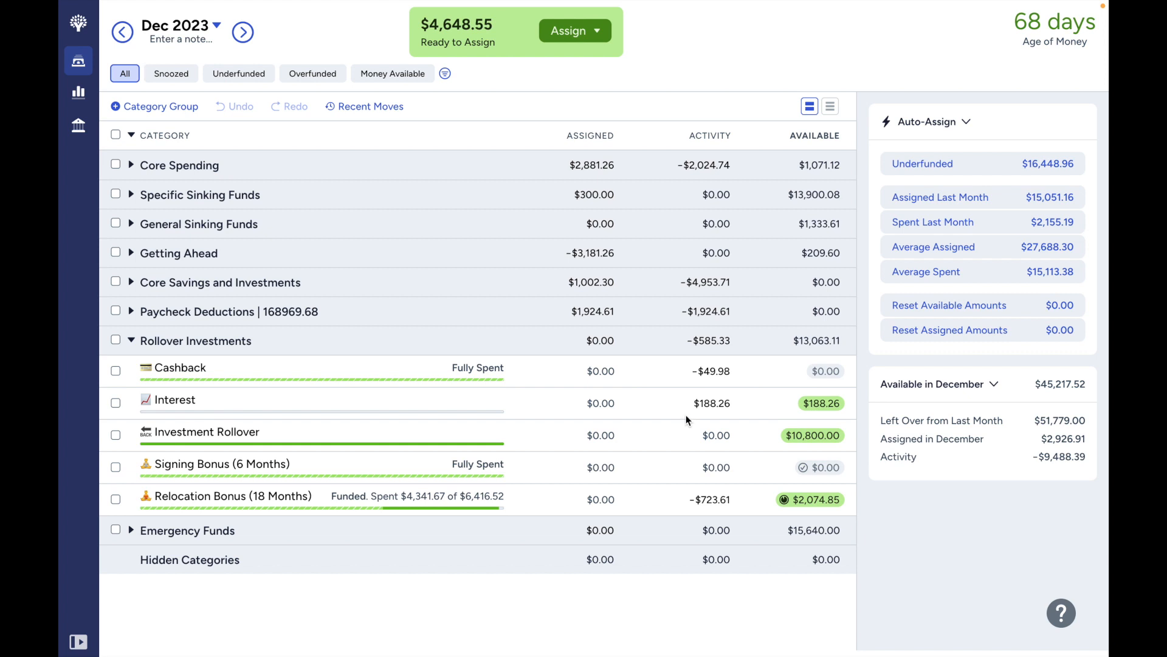
left_click(131, 341)
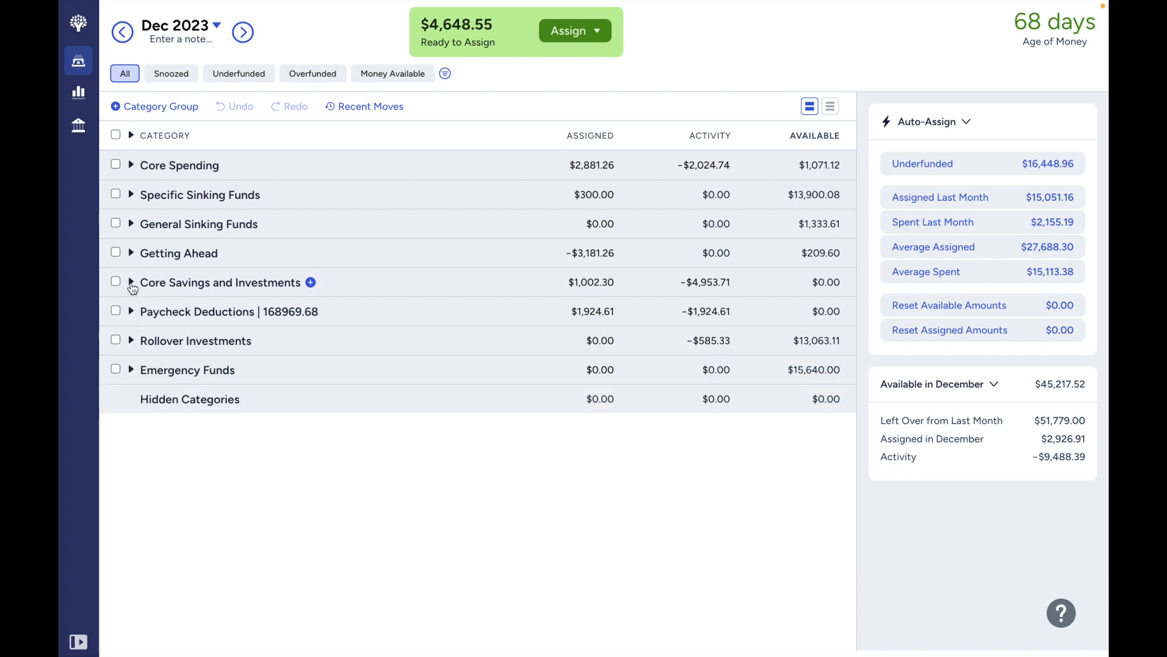
left_click(131, 283)
left_click(557, 439)
left_click(505, 436)
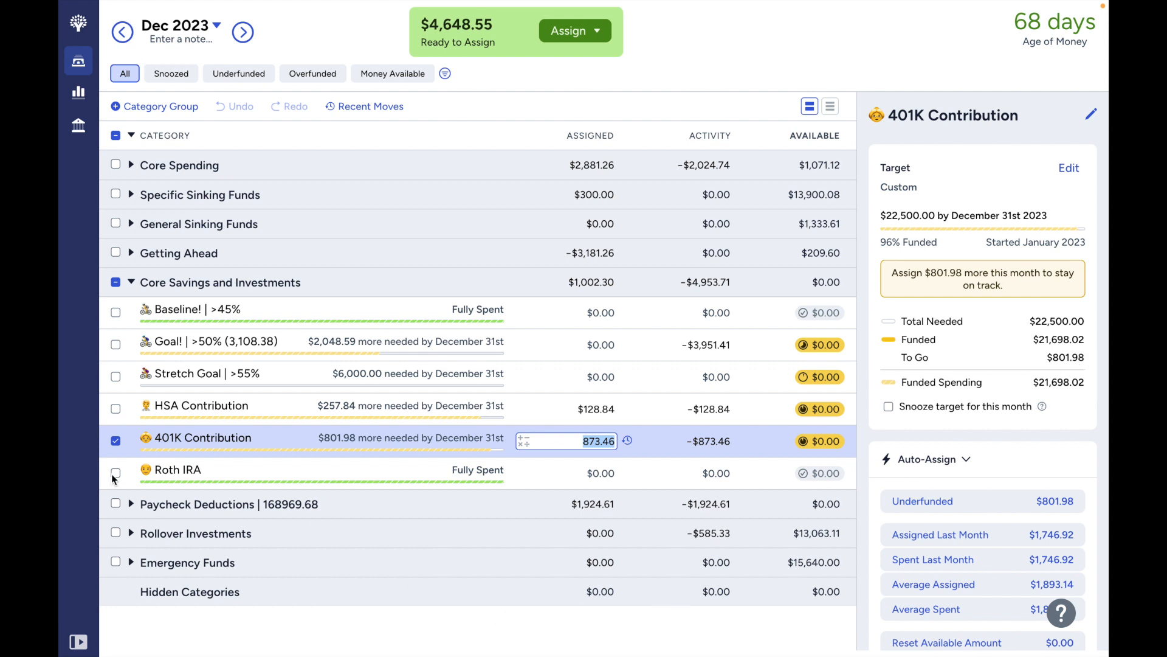
left_click(116, 441)
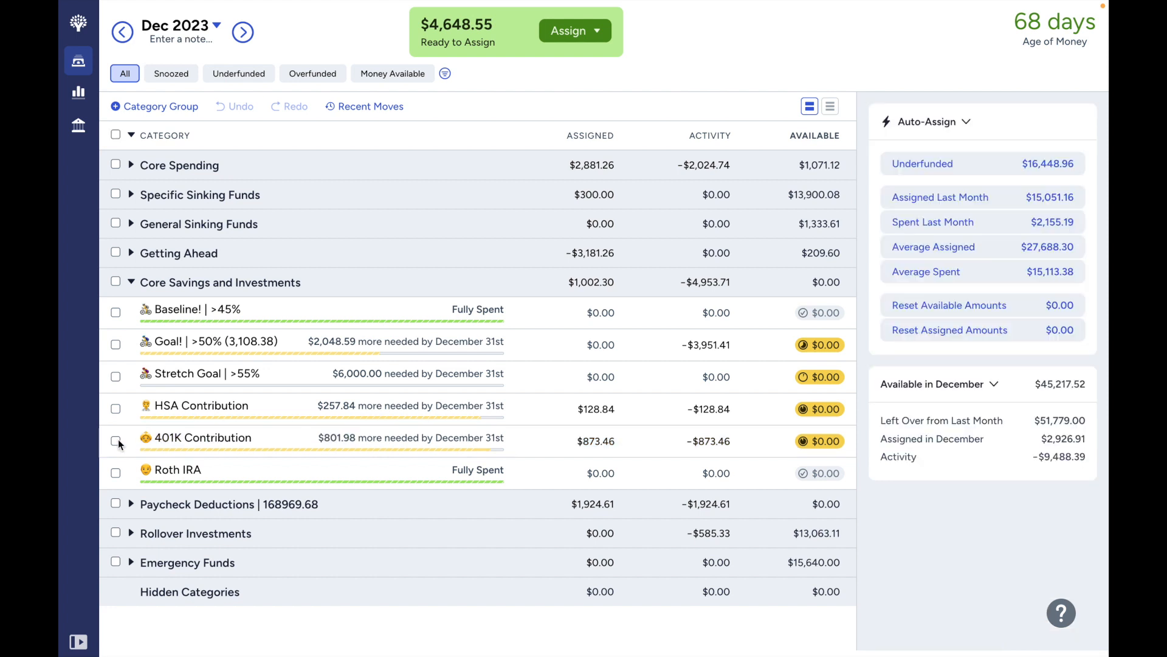
left_click(131, 282)
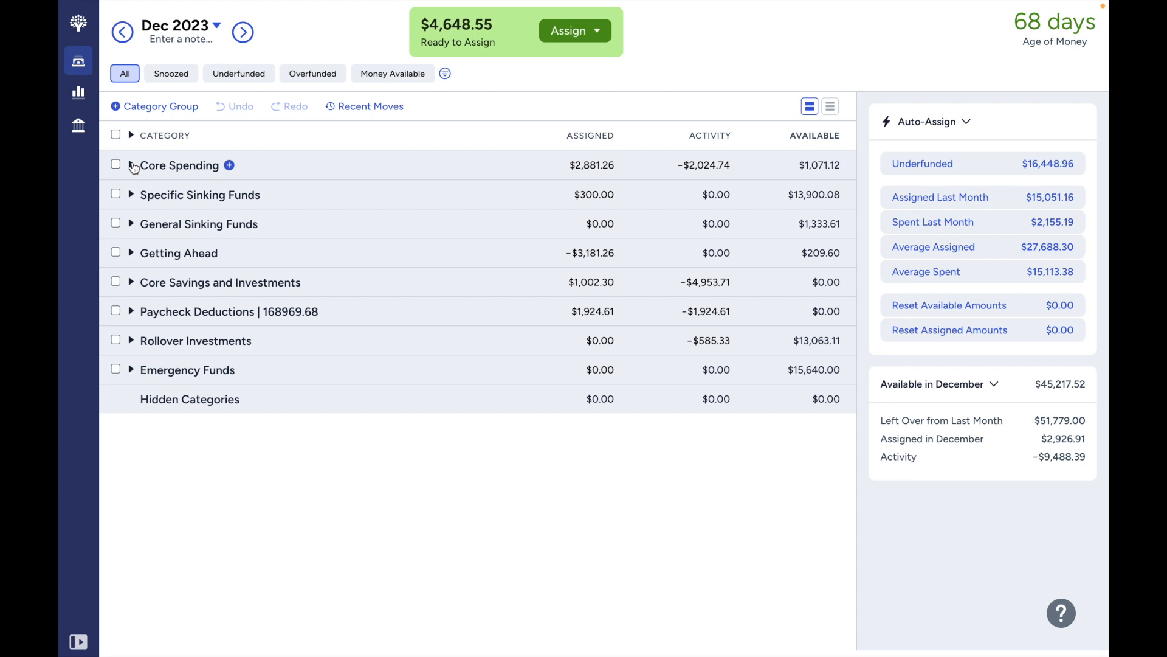
- Expand the Core Spending and Getting Ahead groups and look over their categories
left_click(130, 253)
left_click(130, 252)
left_click(130, 164)
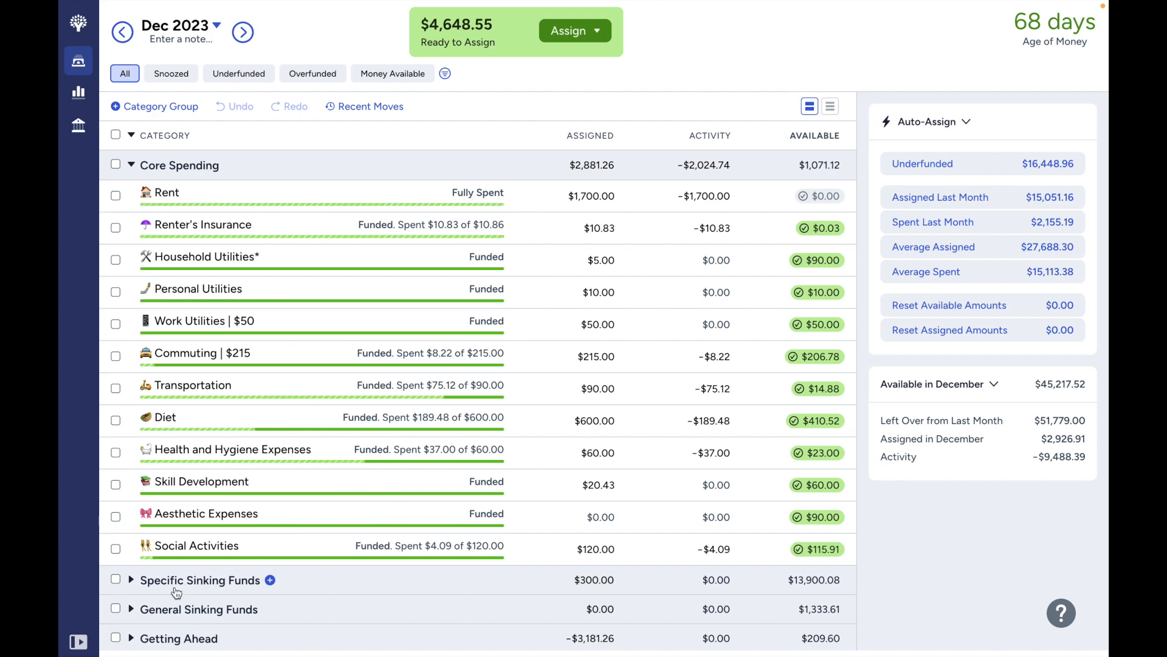
scroll(146, 605, "down", 1)
left_click(132, 616)
scroll(213, 575, "down", 5)
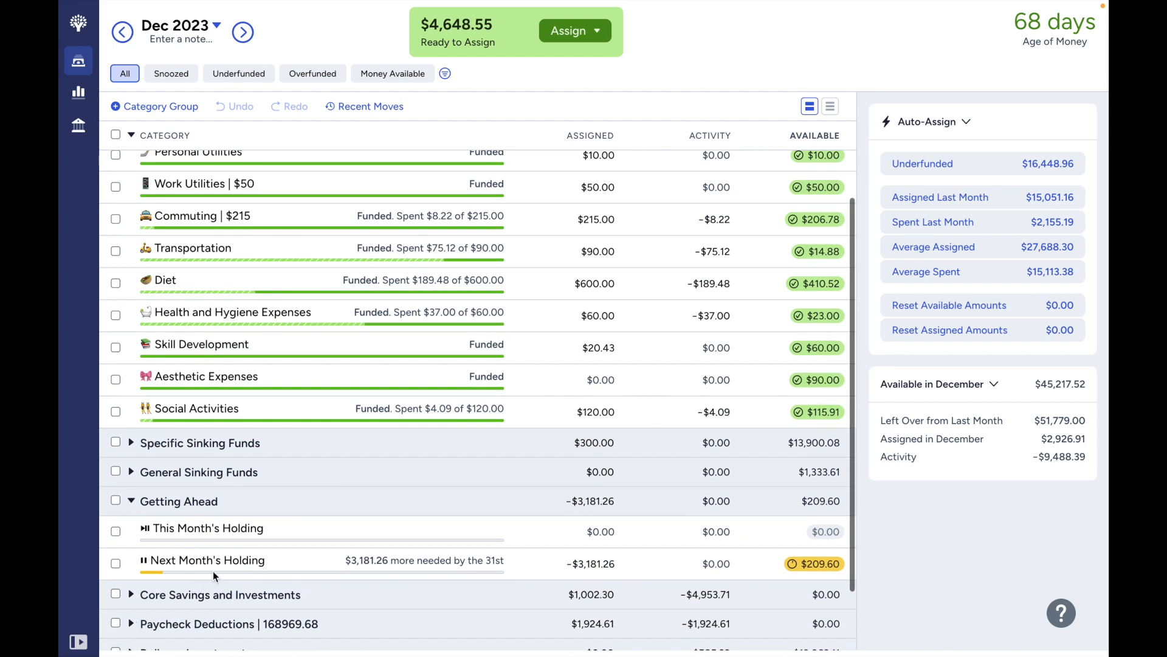
scroll(466, 577, "up", 5)
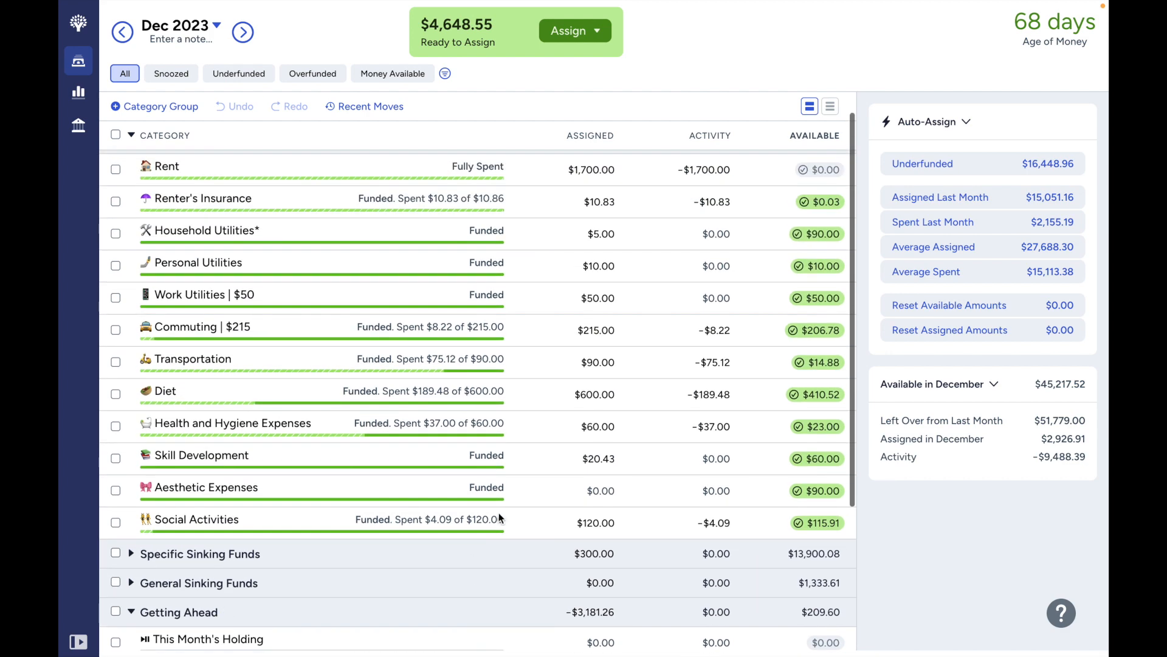
scroll(498, 518, "up", 1)
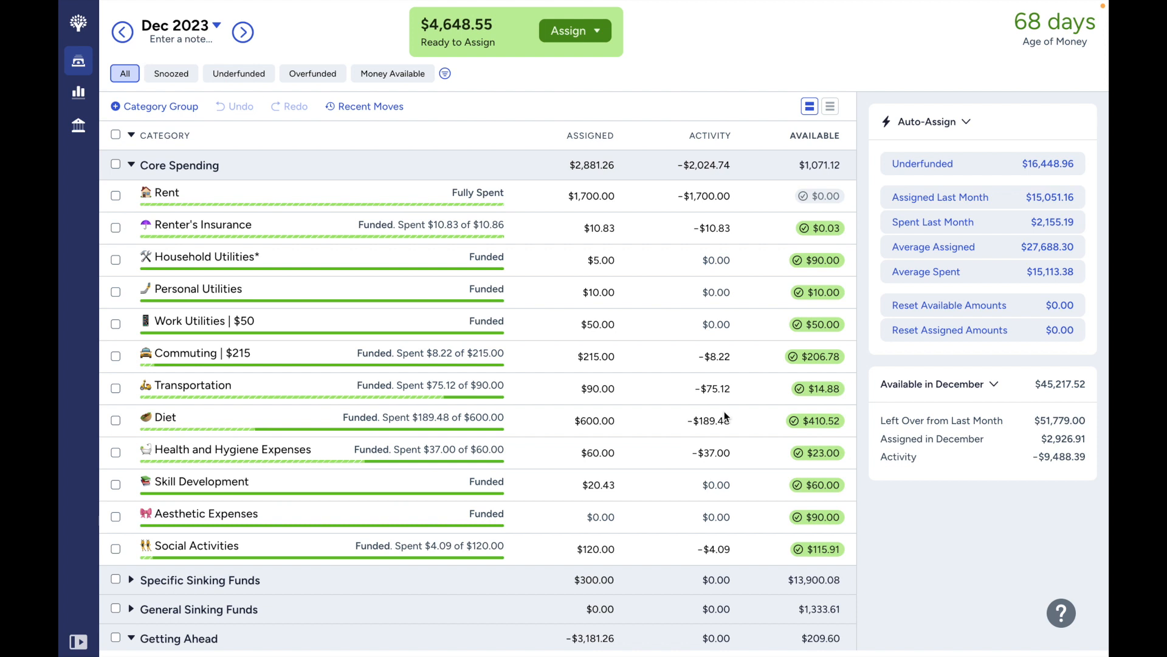
- Examine the Diet category's December transactions under Core Spending and close the activity list
left_click(612, 420)
left_click(130, 165)
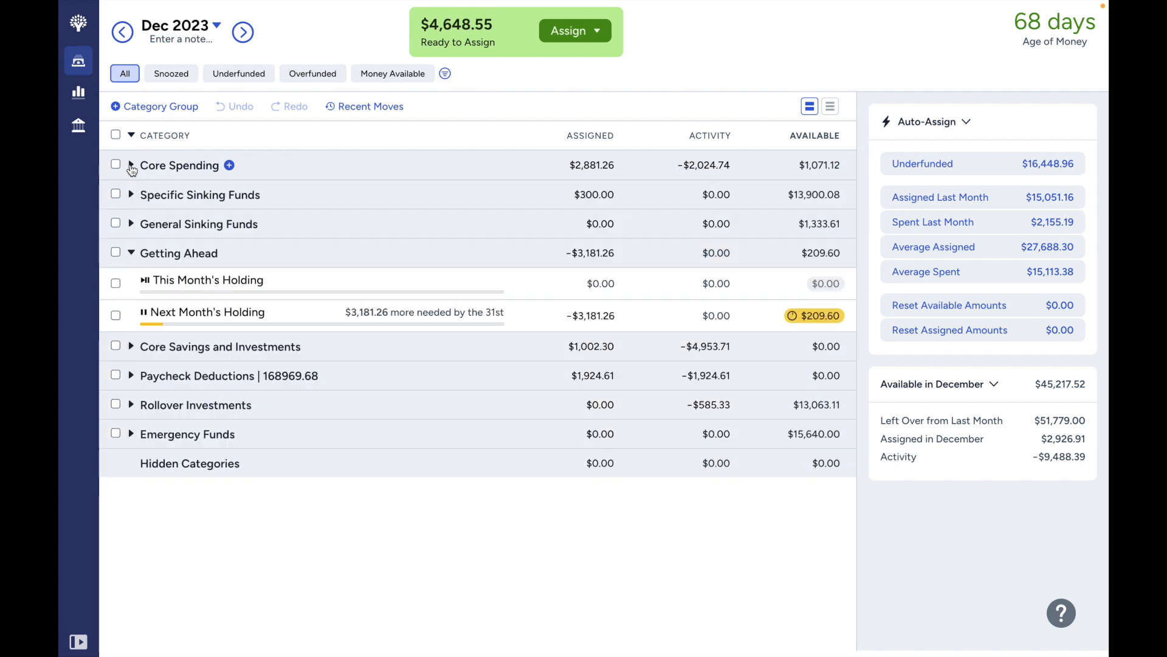
left_click(130, 164)
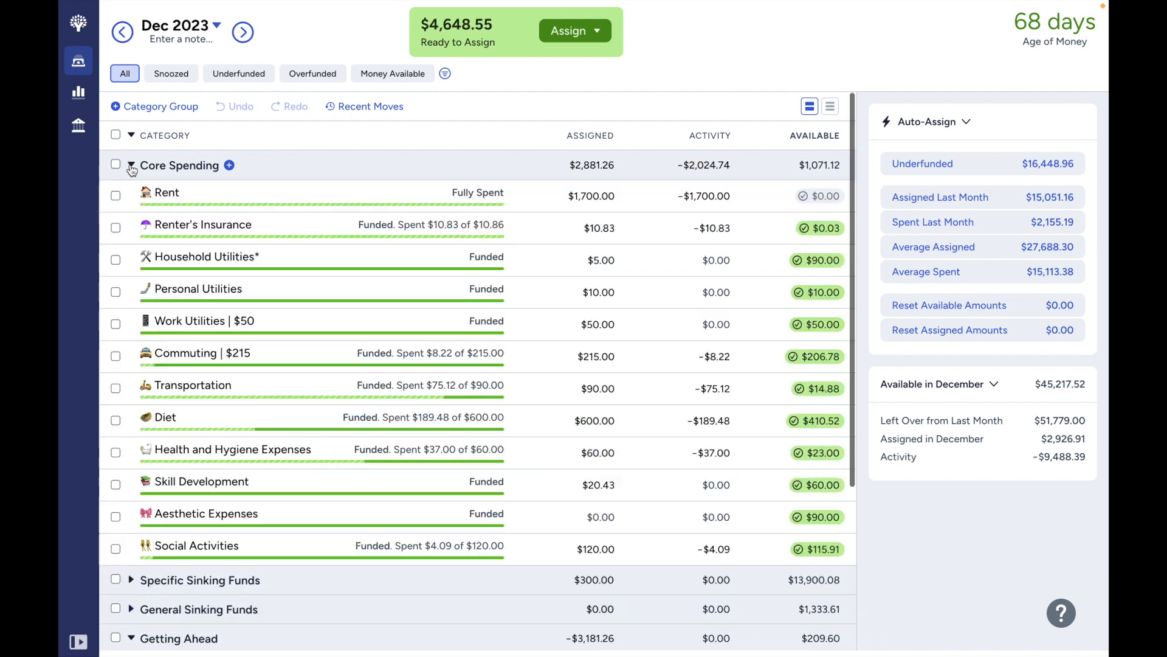
left_click(709, 424)
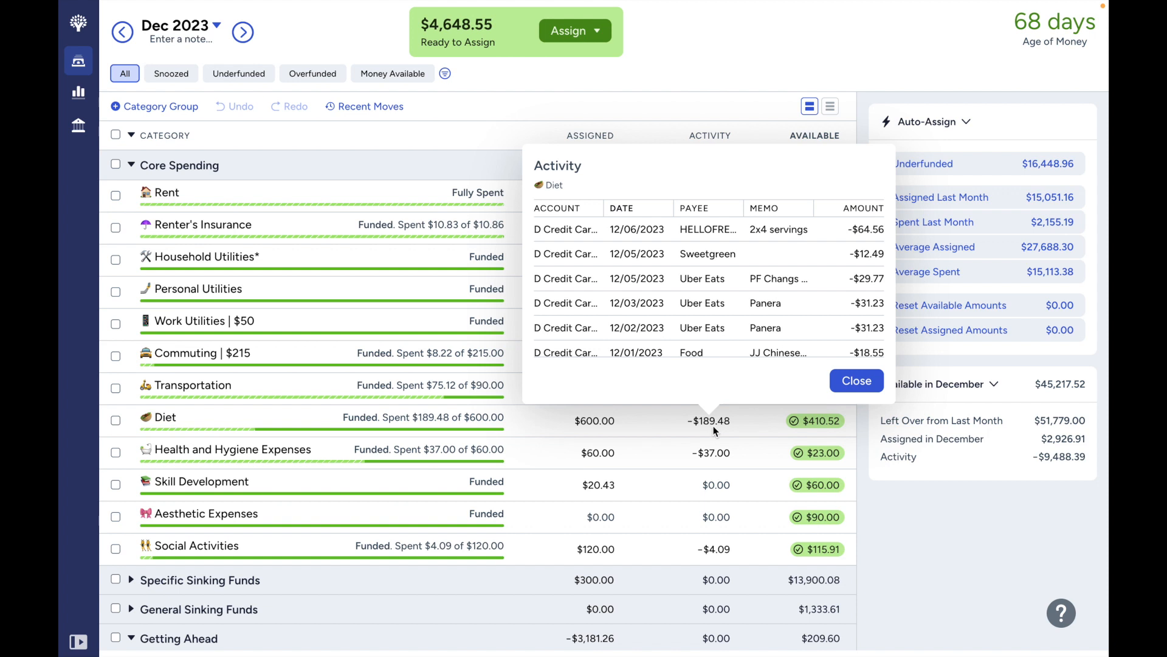
left_click(715, 428)
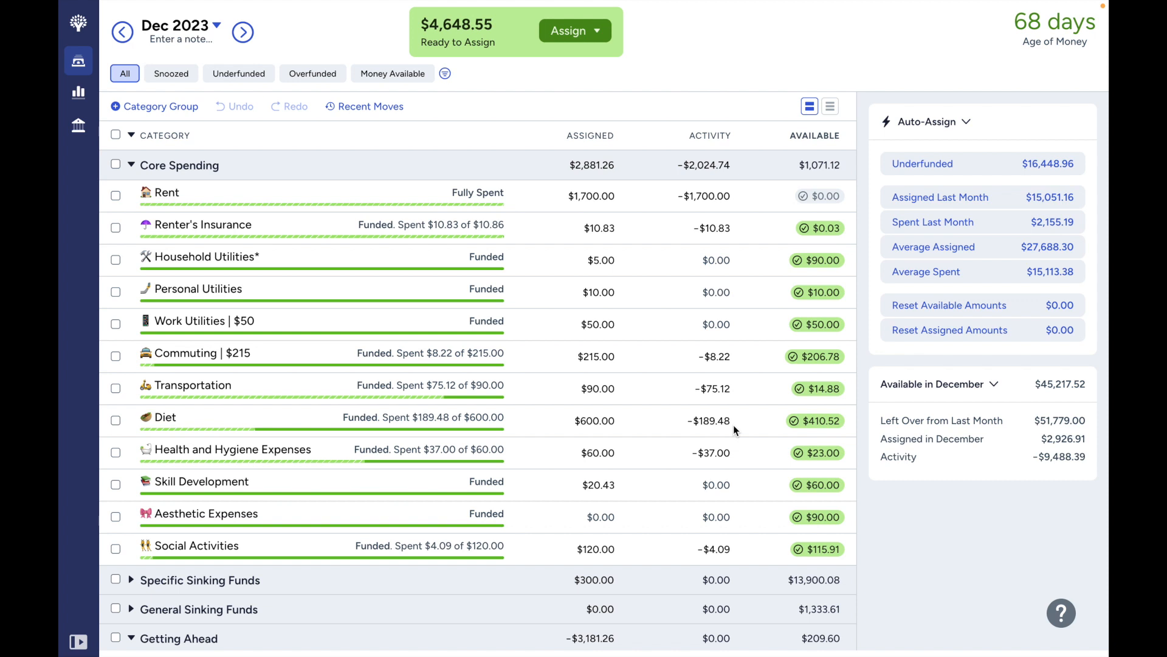
- Inspect the Health and Hygiene Expenses target, deselect the category, and collapse the Core Spending group
left_click(734, 454)
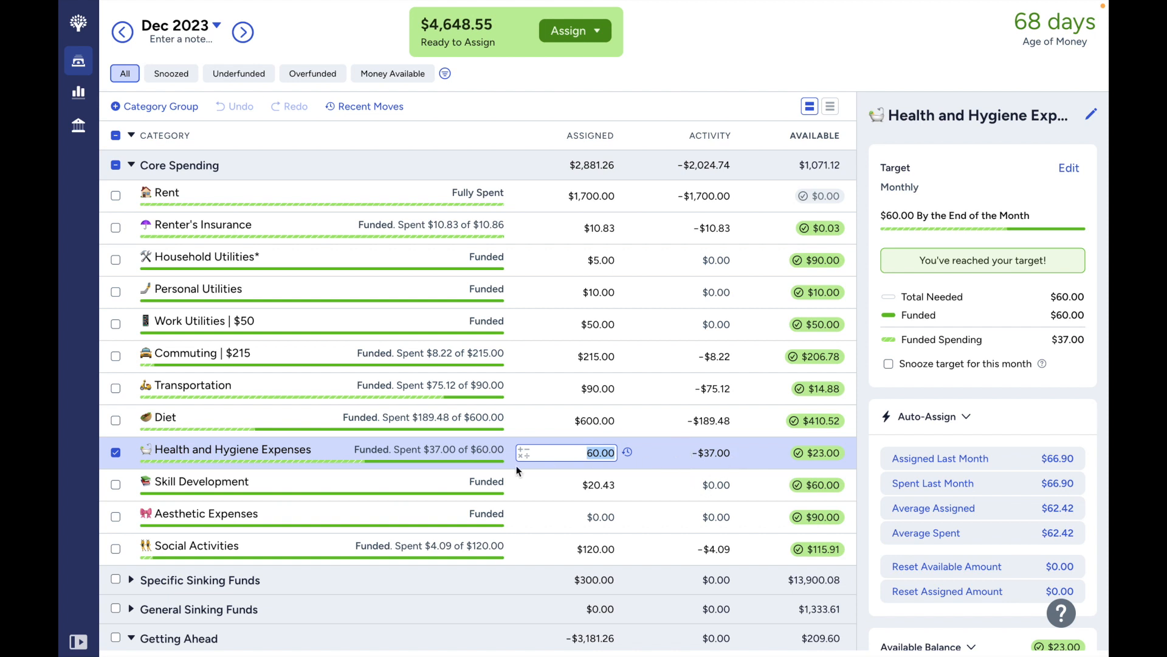
left_click(115, 451)
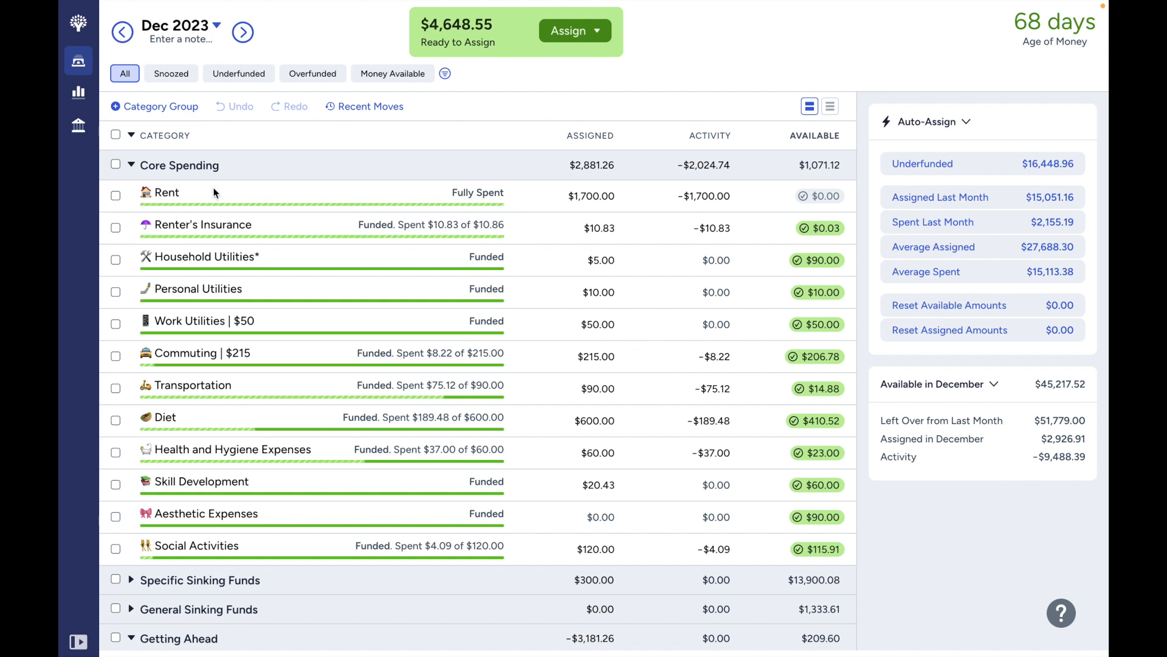
left_click(137, 165)
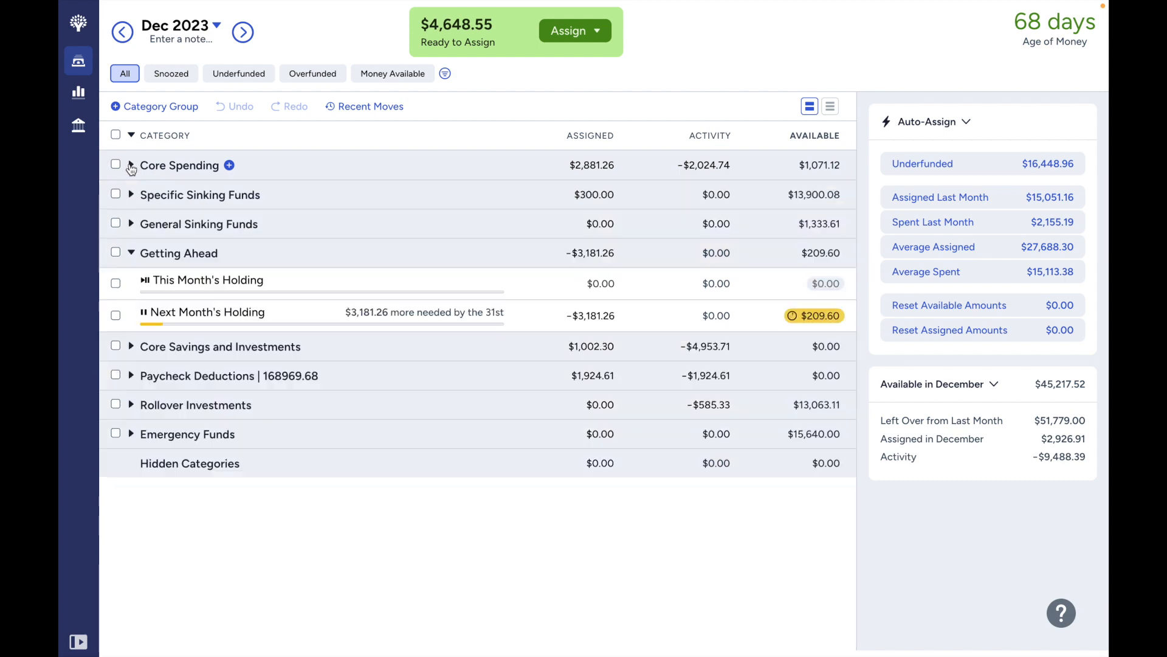
- Auto-assign the underfunded $3,181.26 to Next Month's Holding, check the recent moves, and clear the selection
left_click(117, 314)
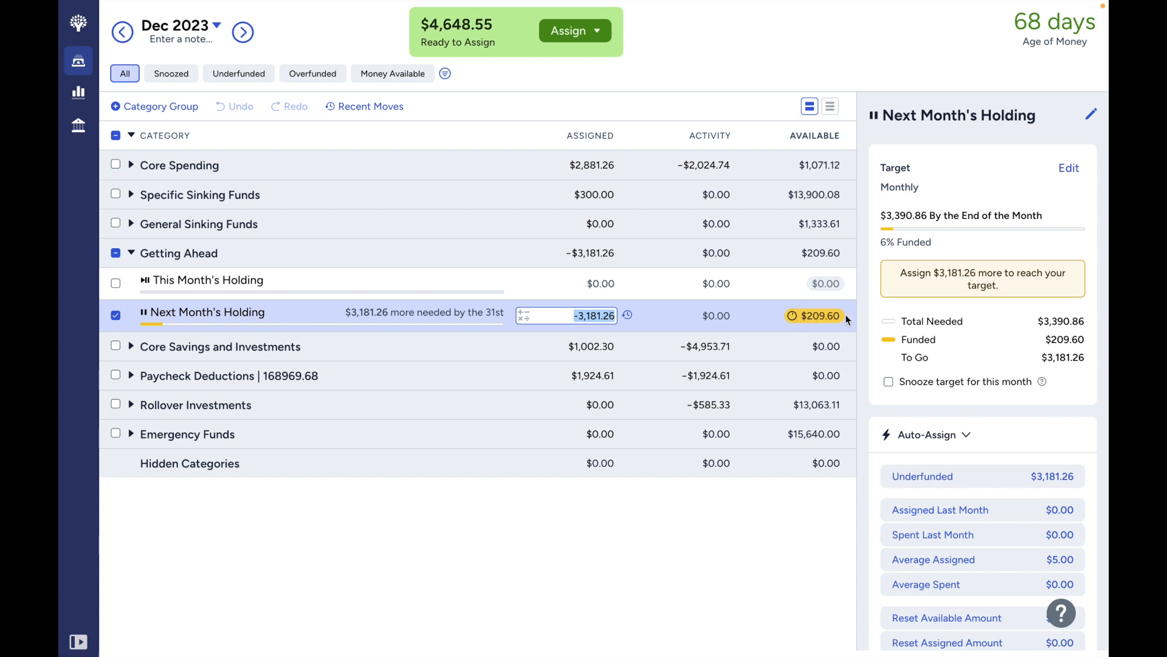
left_click(1025, 475)
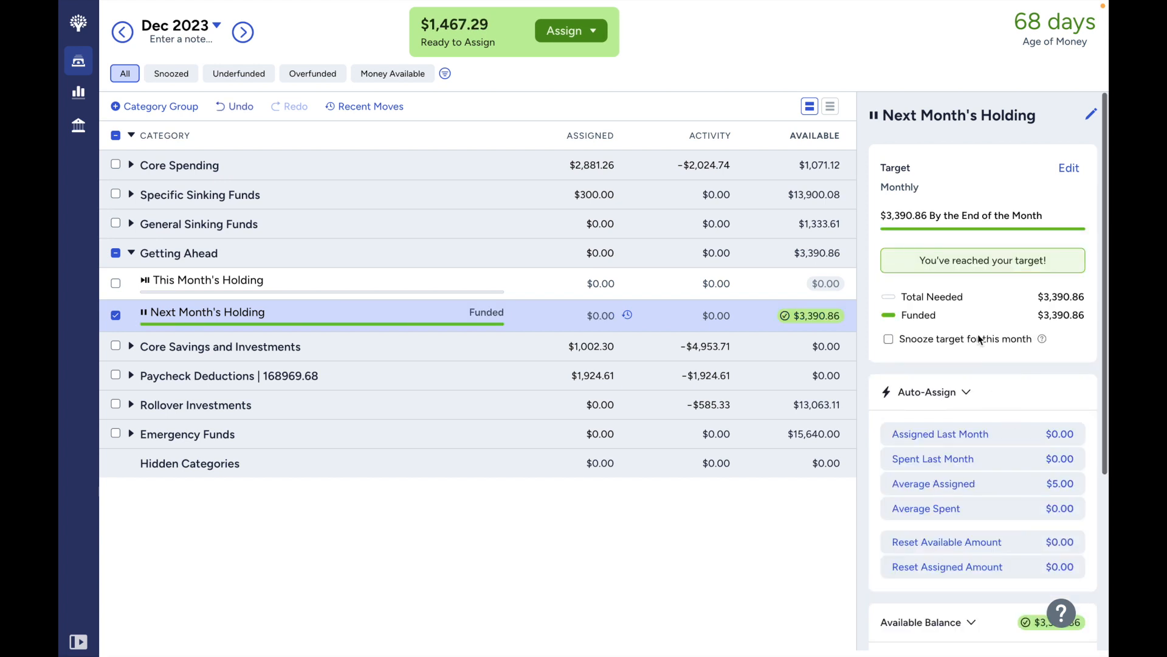
left_click(383, 107)
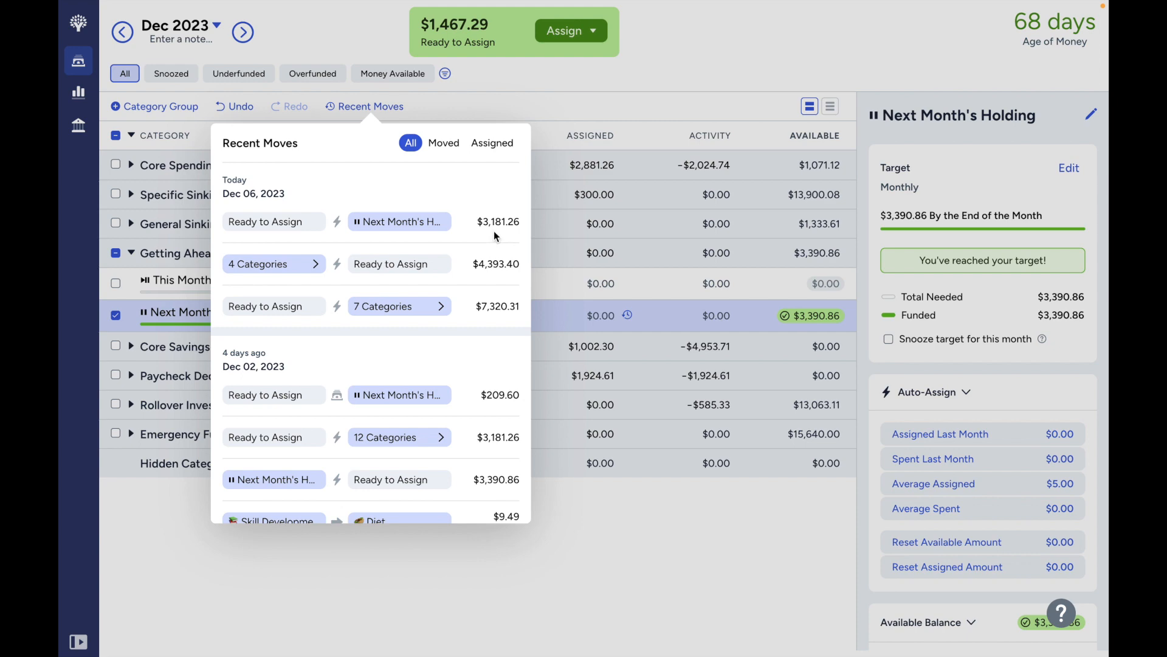
left_click(772, 341)
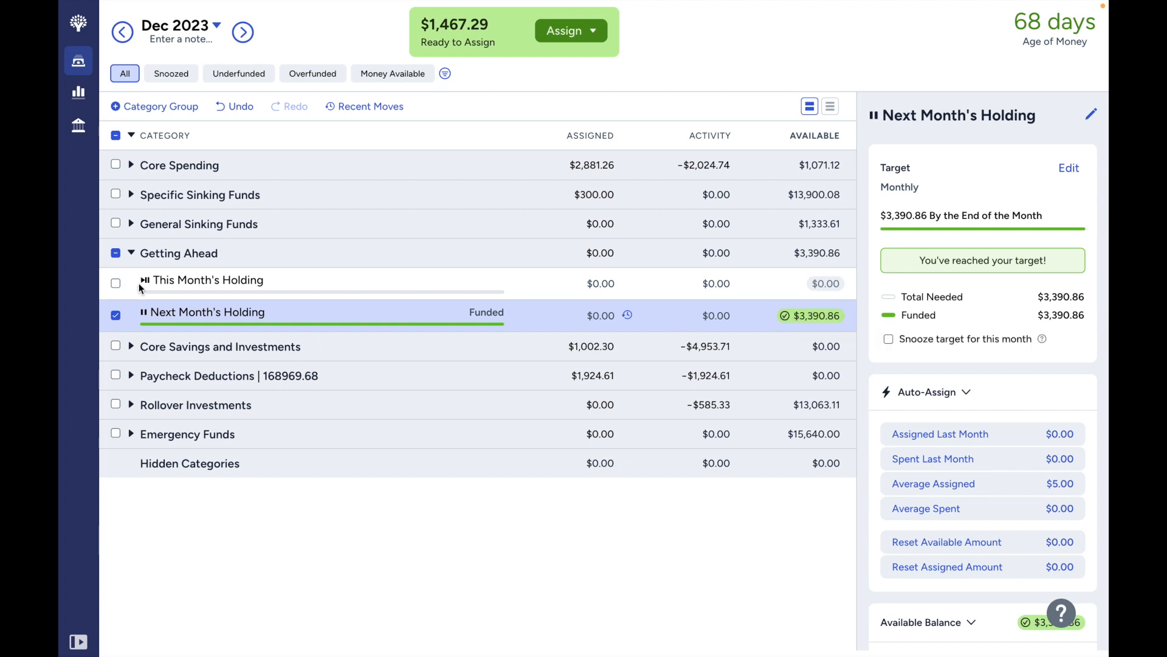
left_click(116, 252)
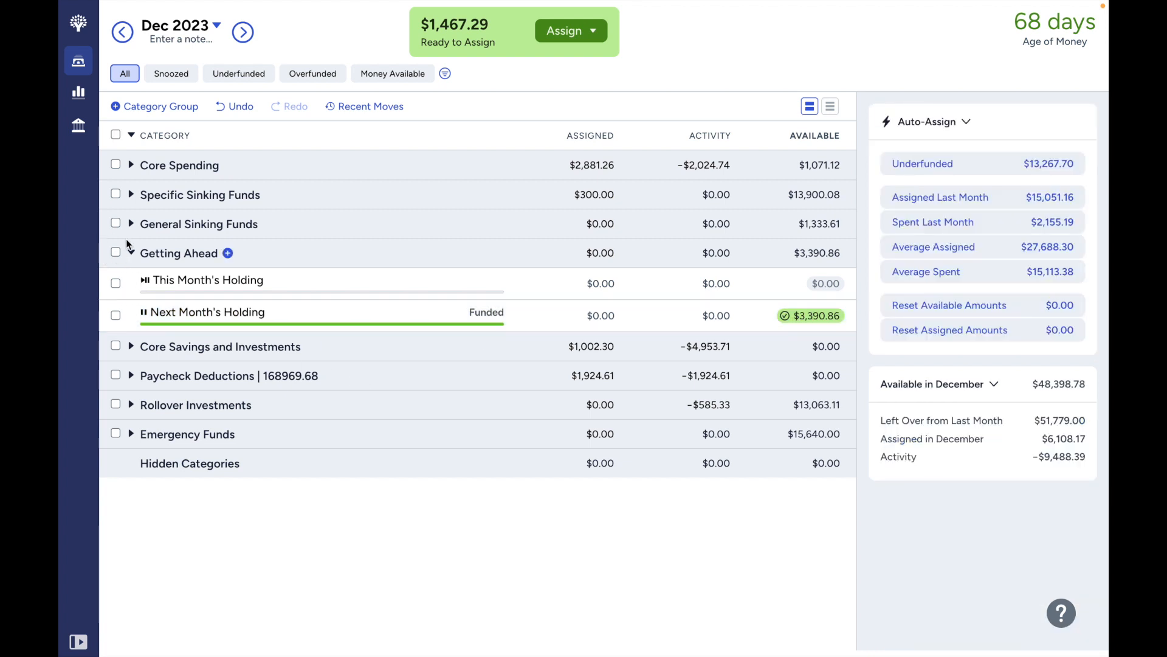
- Look over the Specific Sinking Funds categories, and leave that group and Getting Ahead collapsed
left_click(131, 194)
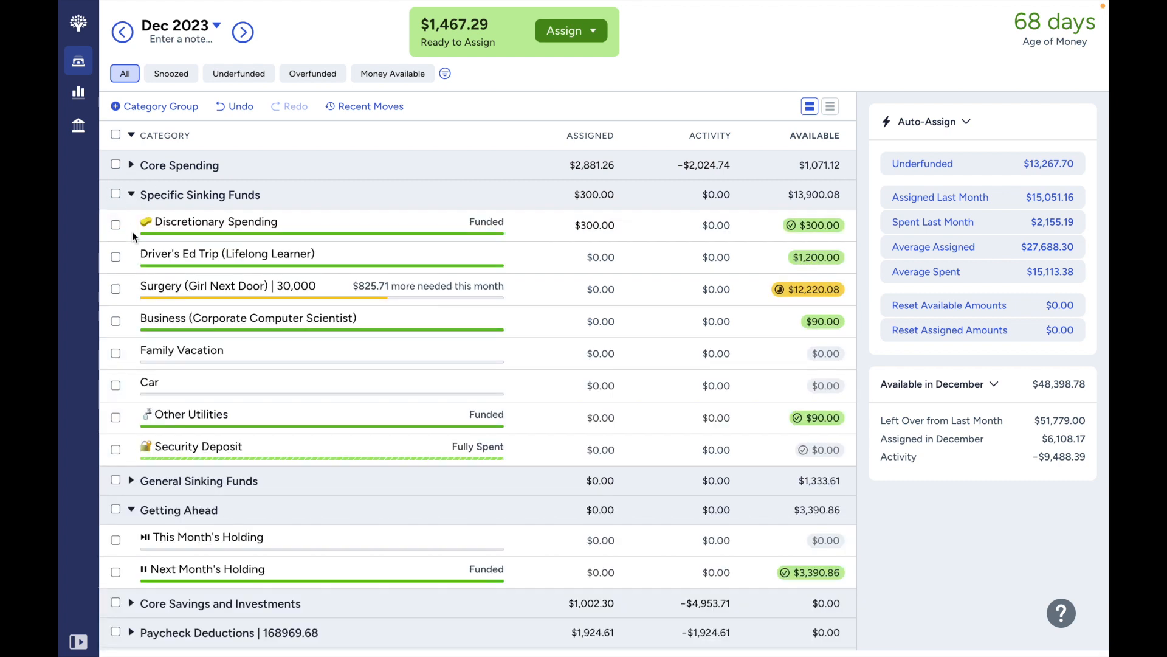
left_click(131, 196)
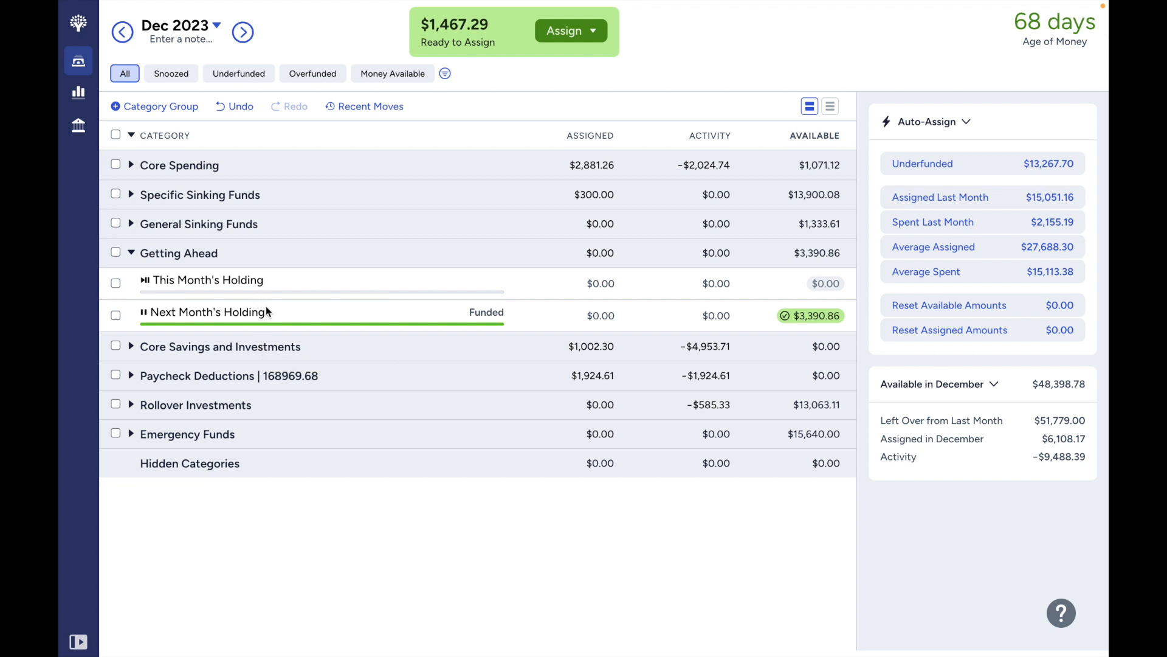
left_click(130, 254)
- Expand Core Savings and Investments, assign $1,467.29 to the "Goal! | >50%" category, and deselect it
left_click(131, 283)
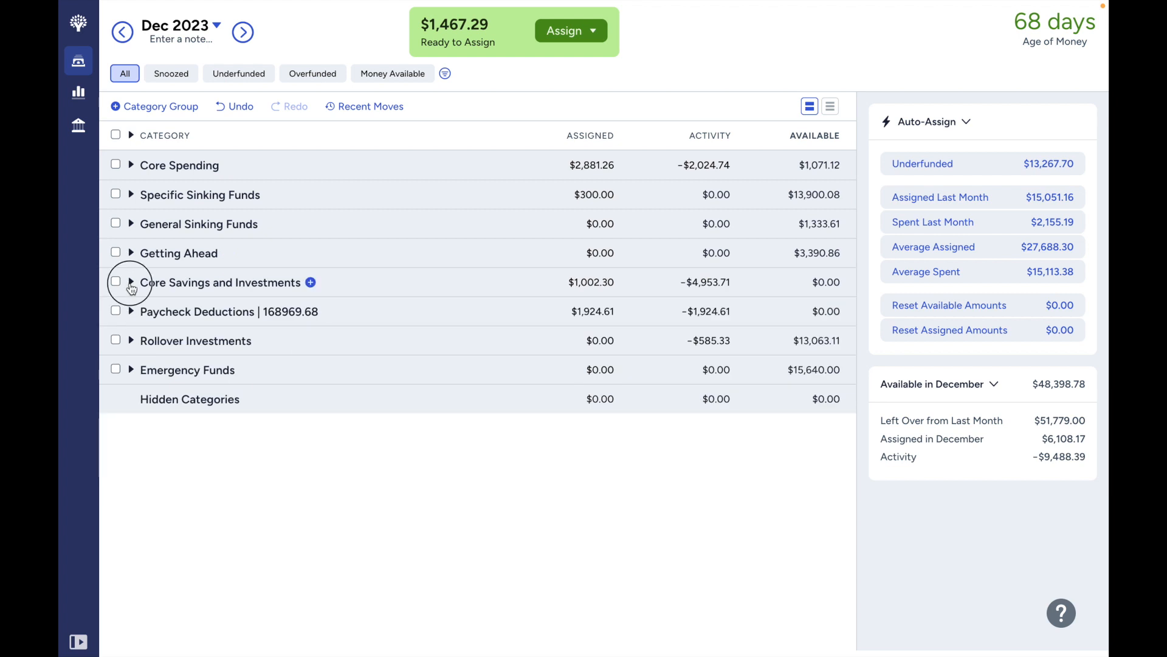
left_click(131, 283)
left_click(130, 283)
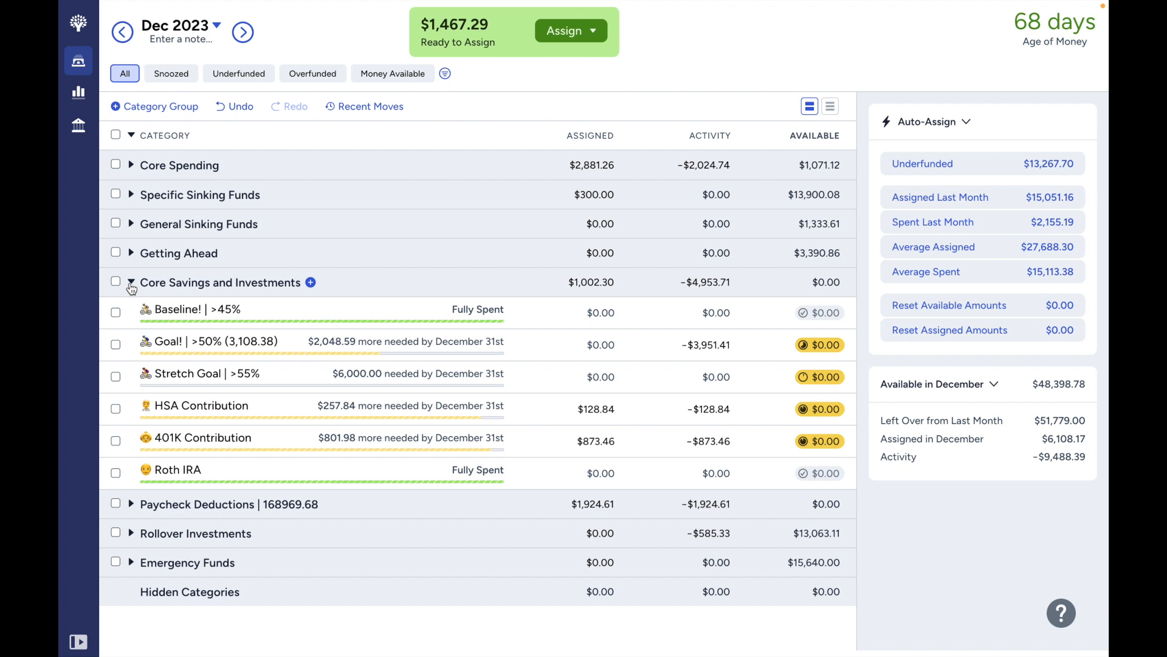
left_click(115, 346)
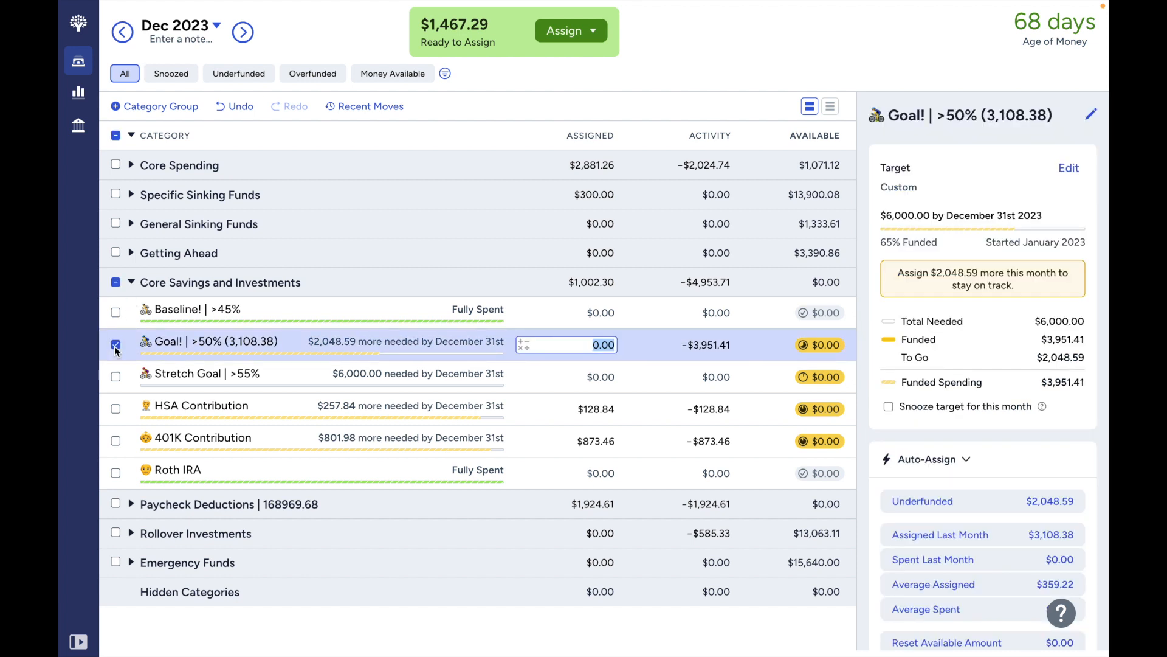
type("1467")
type(".29")
key("Return")
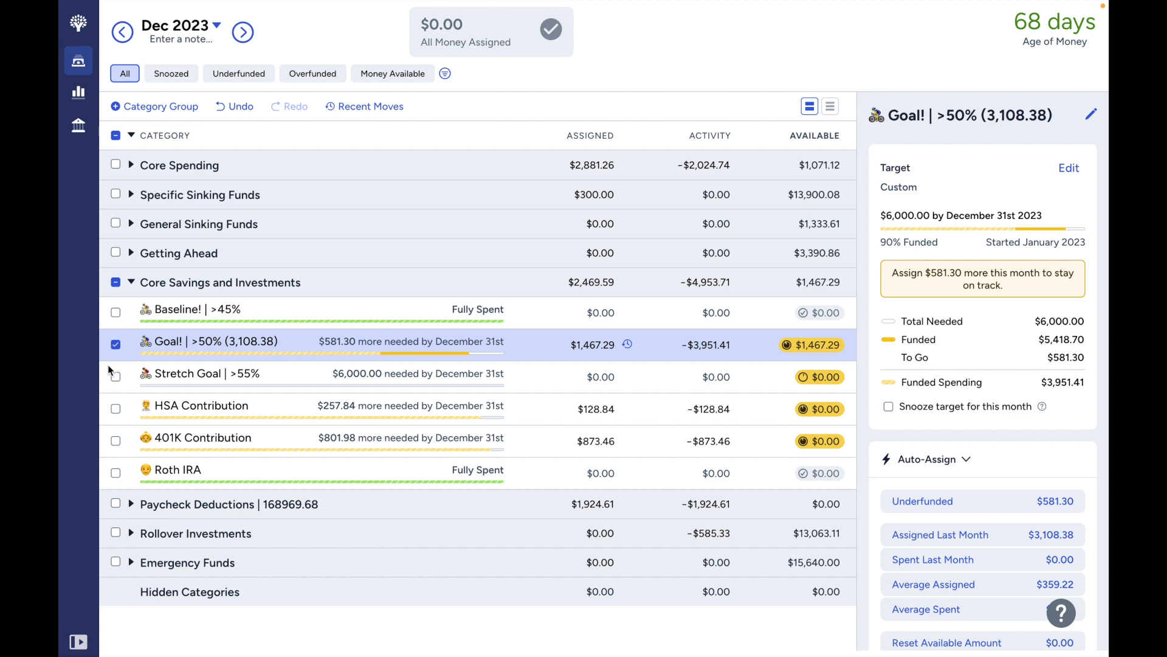
left_click(115, 344)
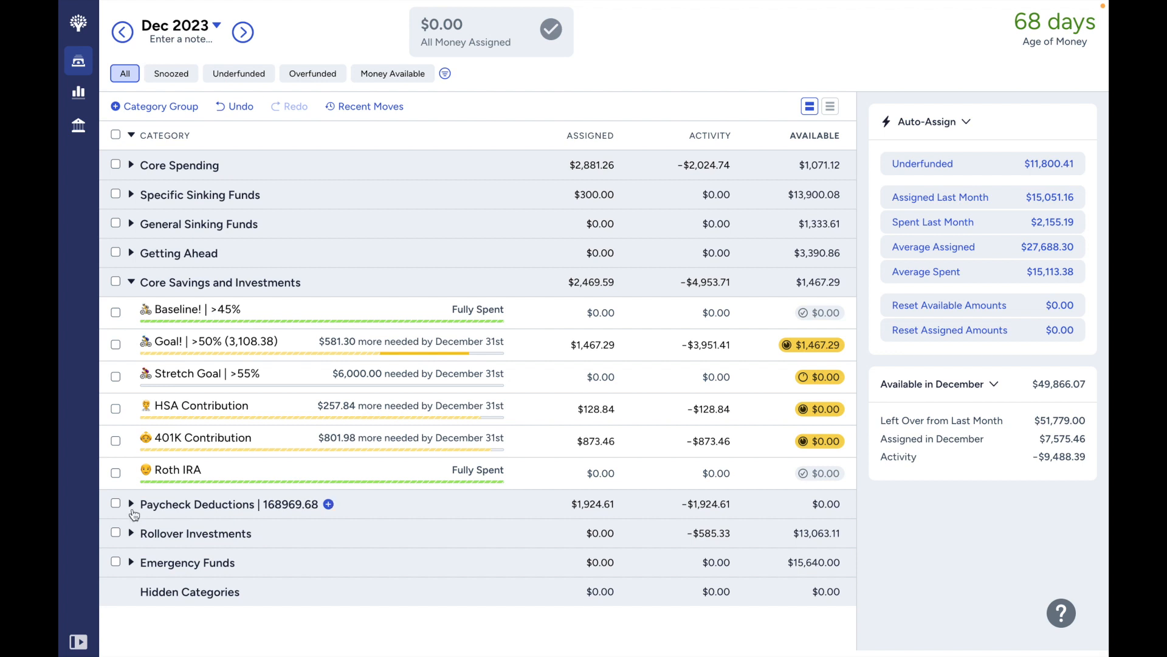
- Move $581.30 from the Holding category in General Sinking Funds to the "Goal! | >50%" category
left_click(131, 224)
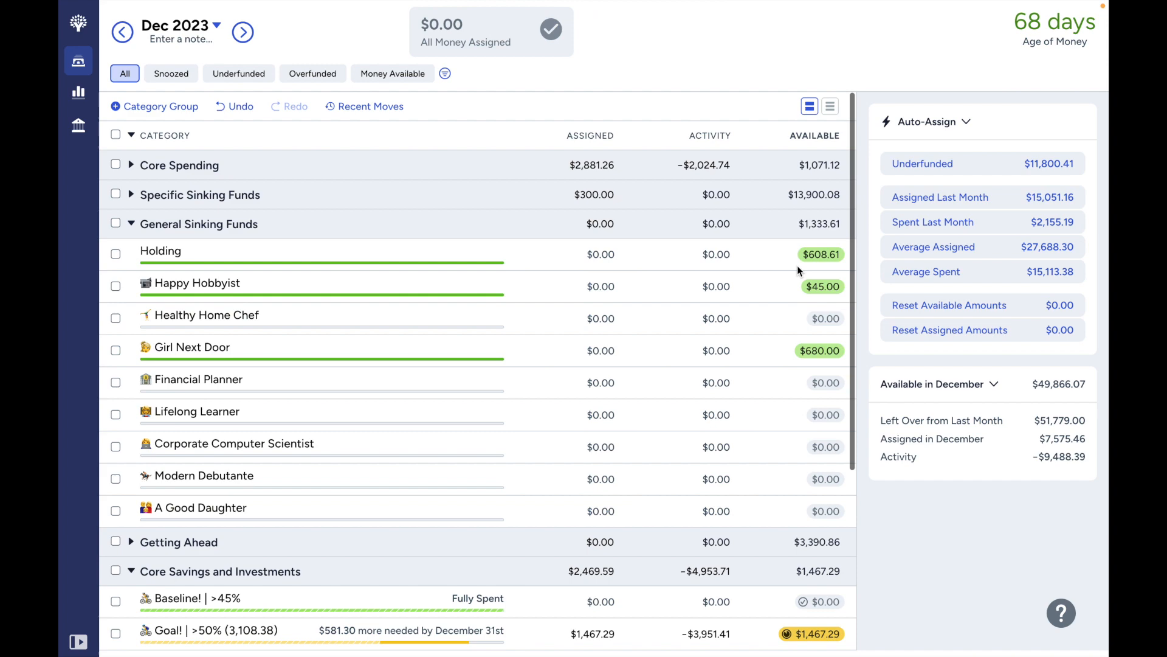
scroll(812, 264, "down", 2)
scroll(812, 263, "down", 1)
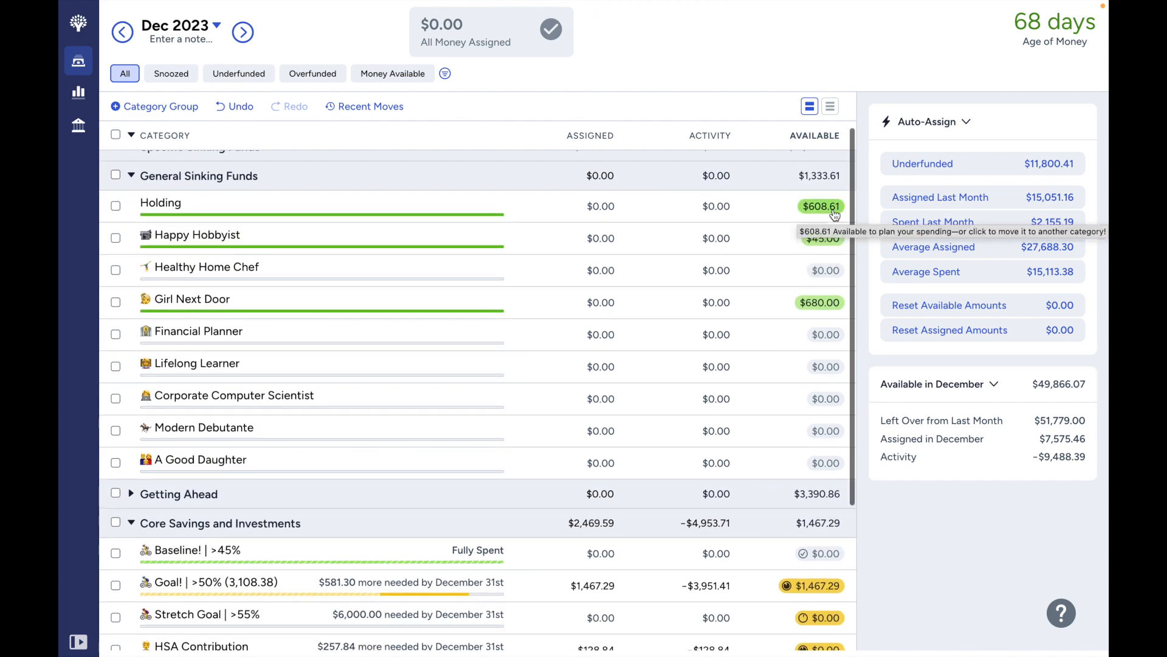
scroll(834, 213, "down", 1)
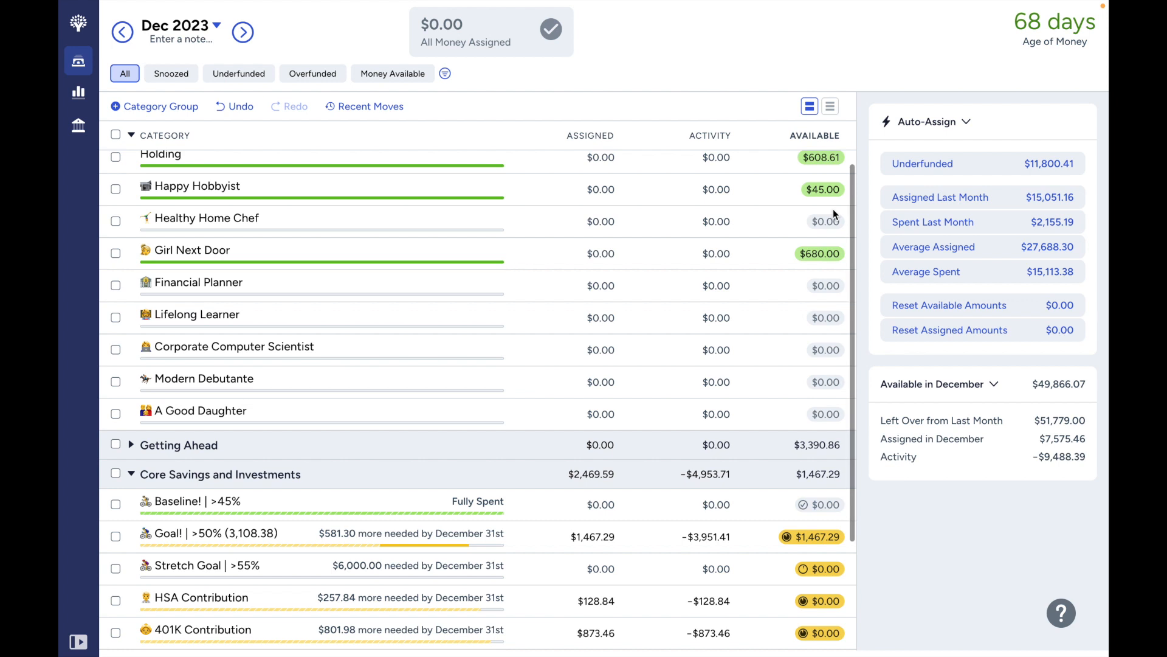
left_click(826, 161)
key("BackSpace")
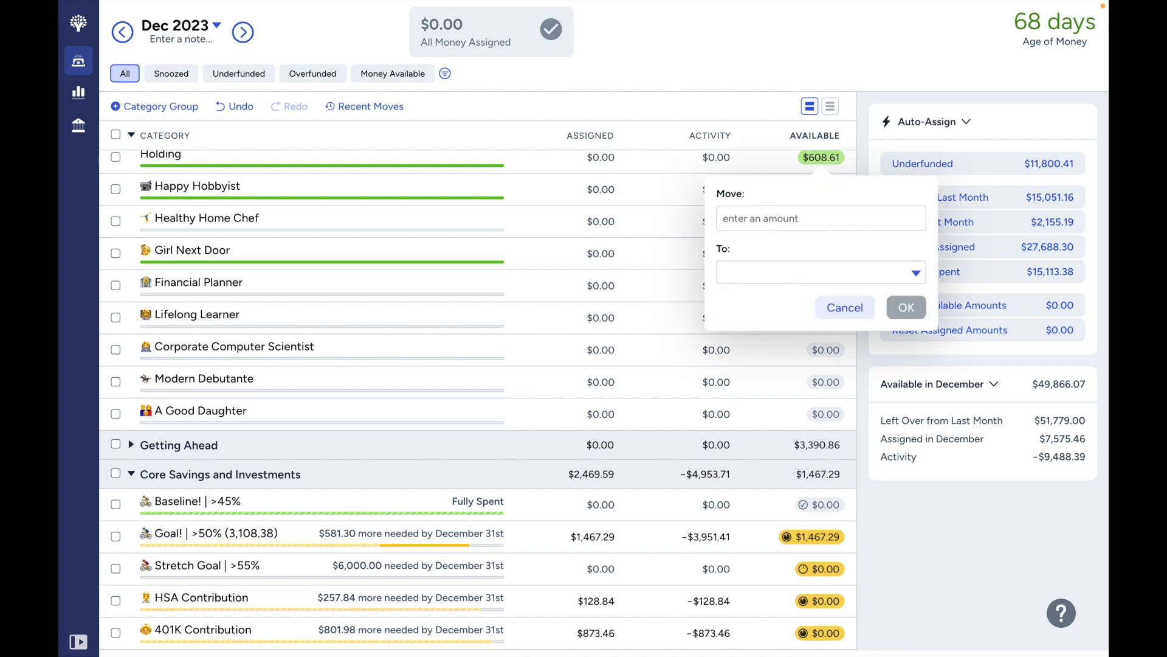
type("581.30")
left_click(780, 272)
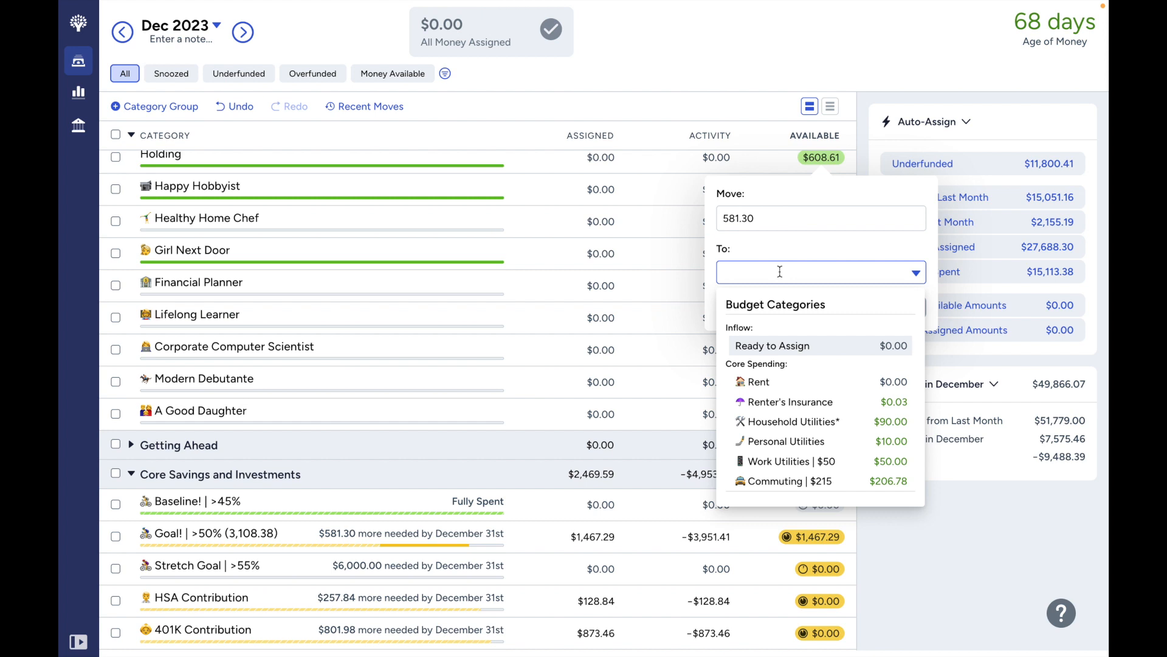
type("goal")
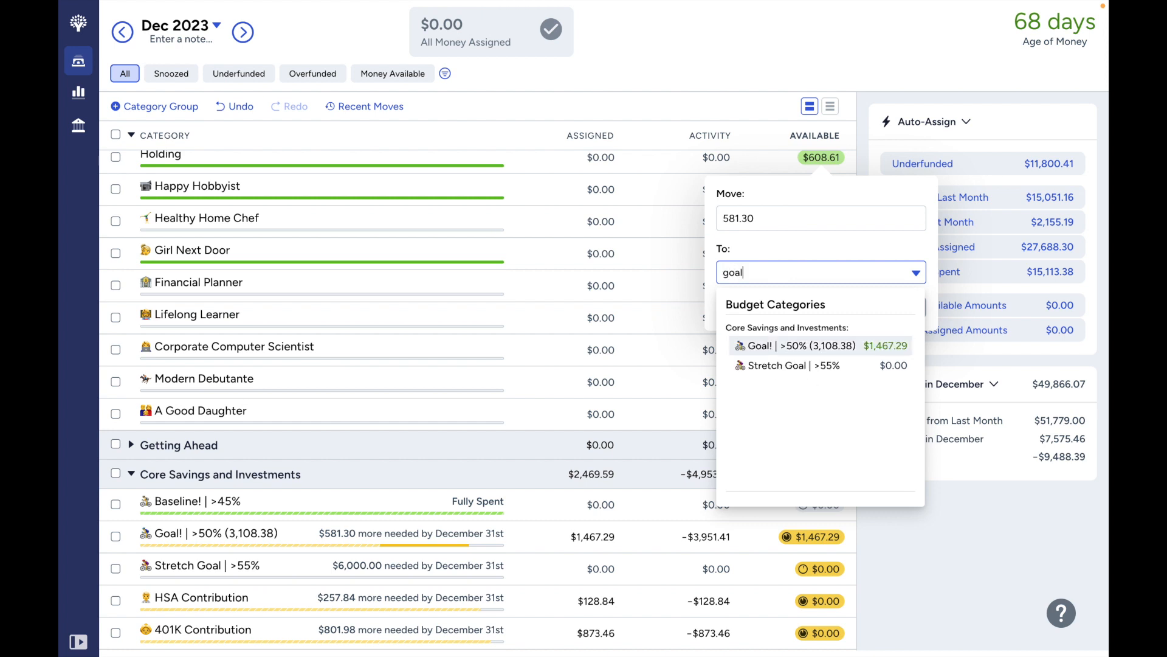
left_click(821, 347)
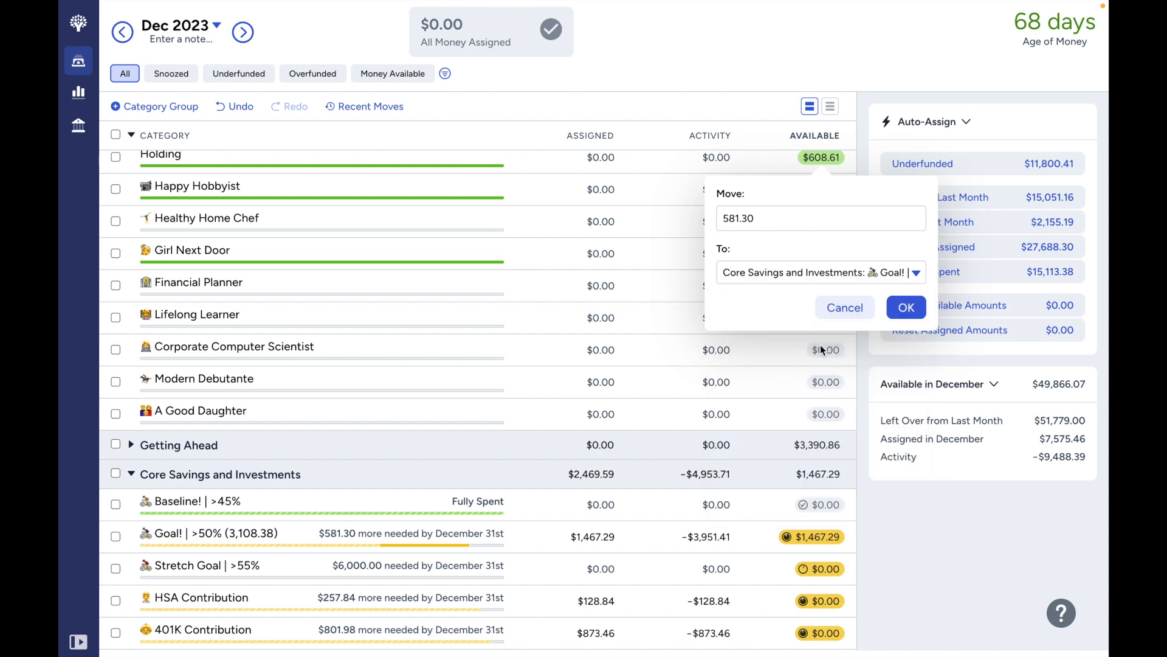
left_click(909, 306)
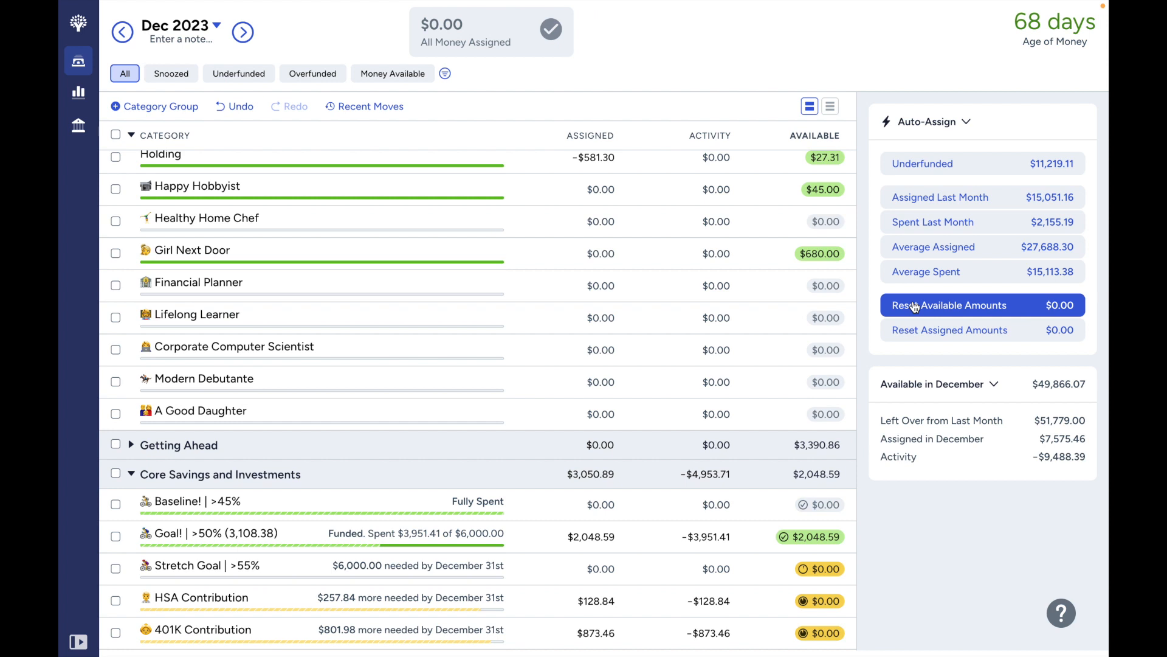
- Check the combined December totals of Baseline, Goal, HSA Contribution and 401K Contribution, and narrow the selection to the HSA and 401K categories
left_click(547, 529)
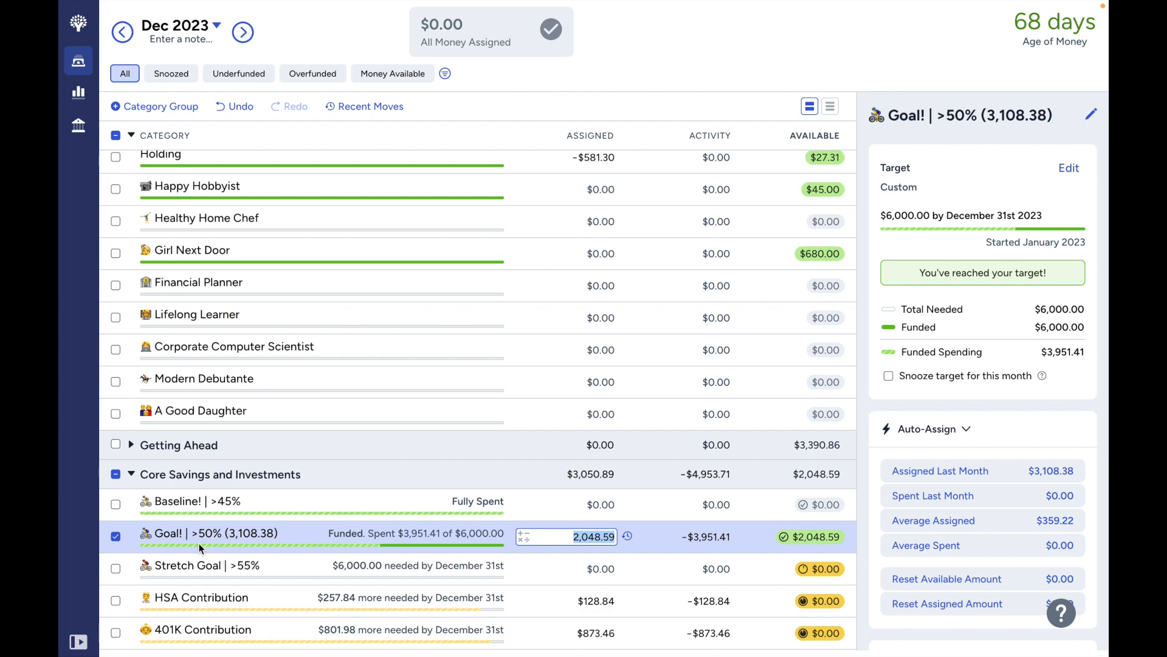
left_click(116, 504)
scroll(124, 548, "down", 1)
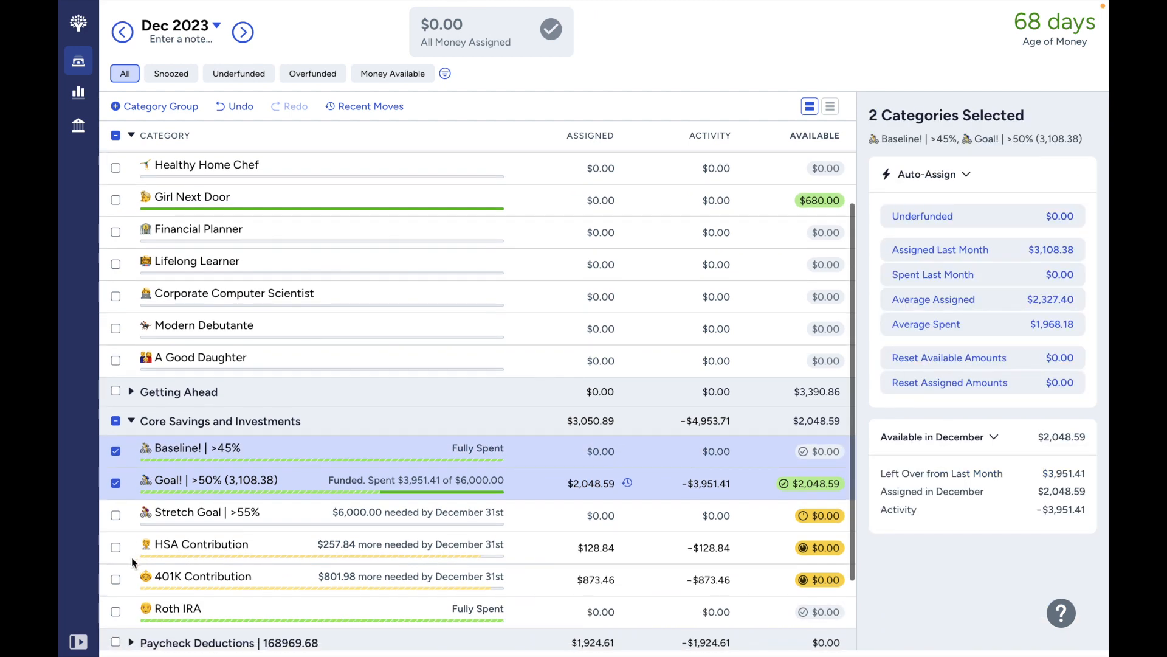
left_click(121, 578)
left_click(115, 546)
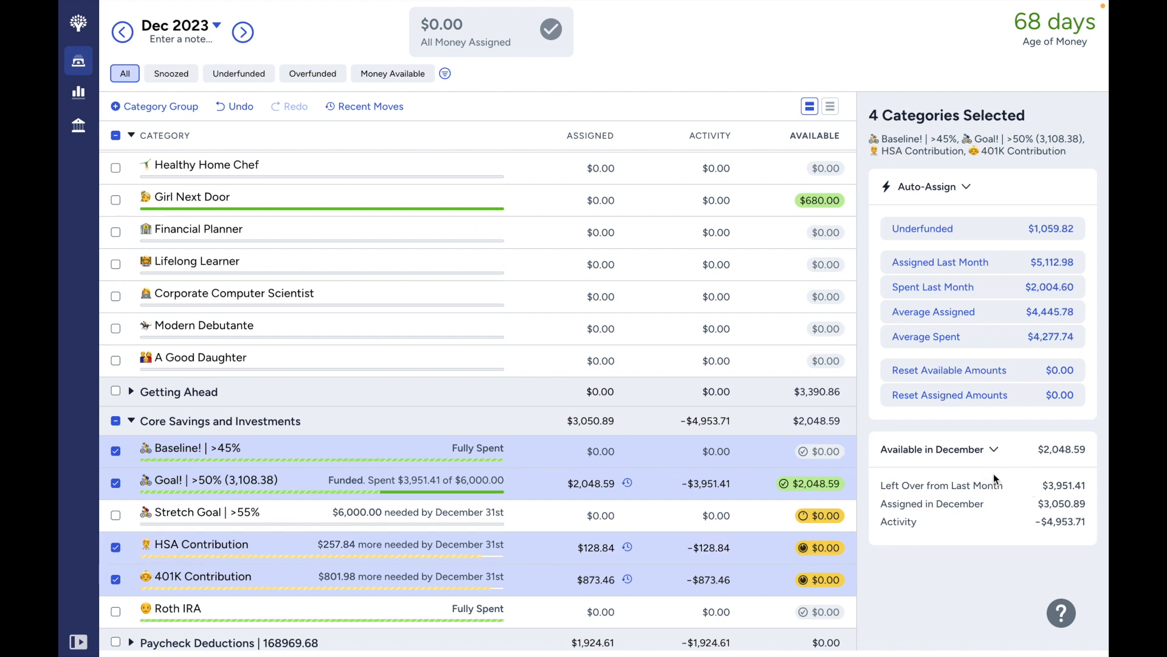
left_click(115, 482)
left_click(116, 450)
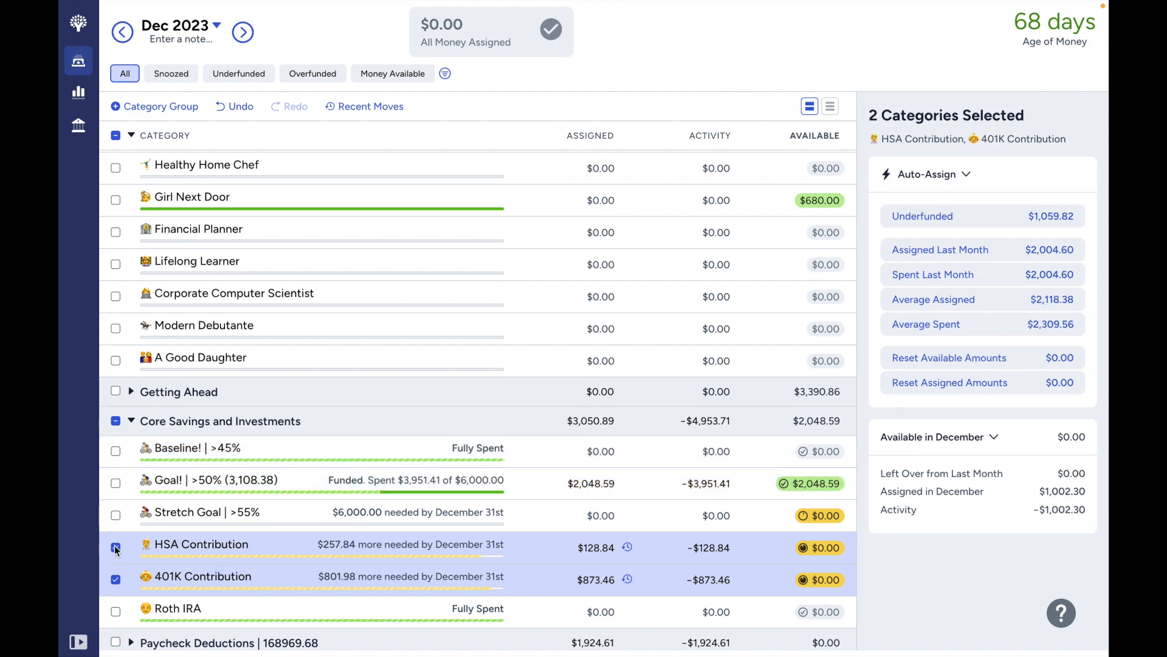
- Inspect the targets of the 401K Contribution and HSA Contribution categories individually, and clear the selection
left_click(116, 547)
left_click(116, 580)
left_click(115, 580)
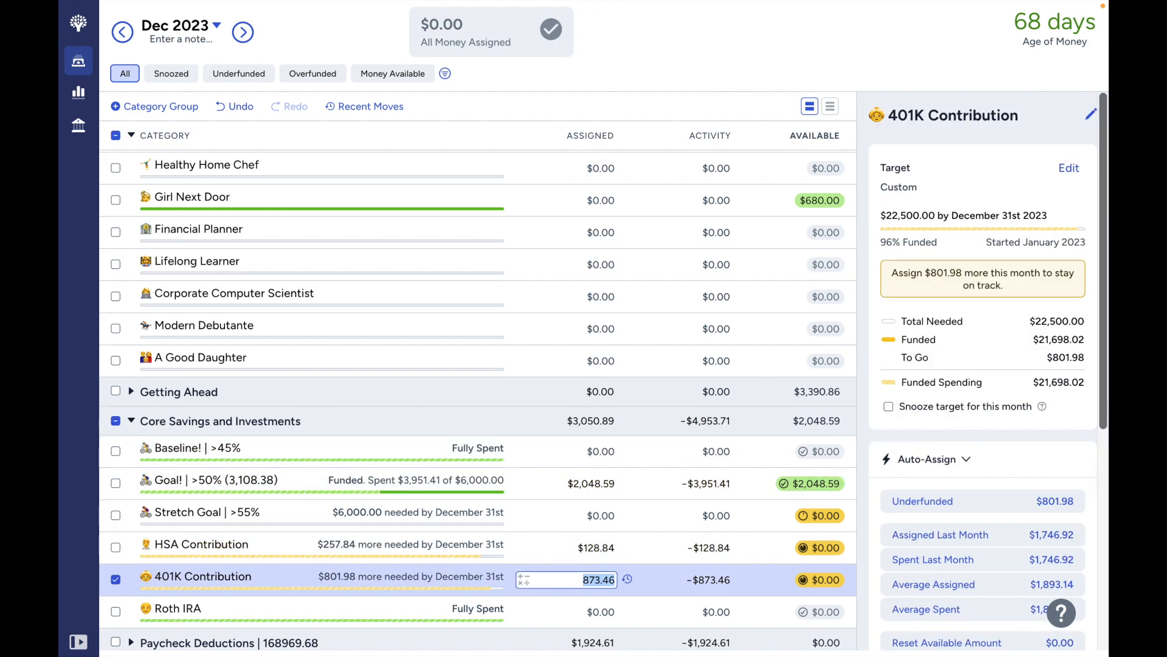
left_click(1069, 322)
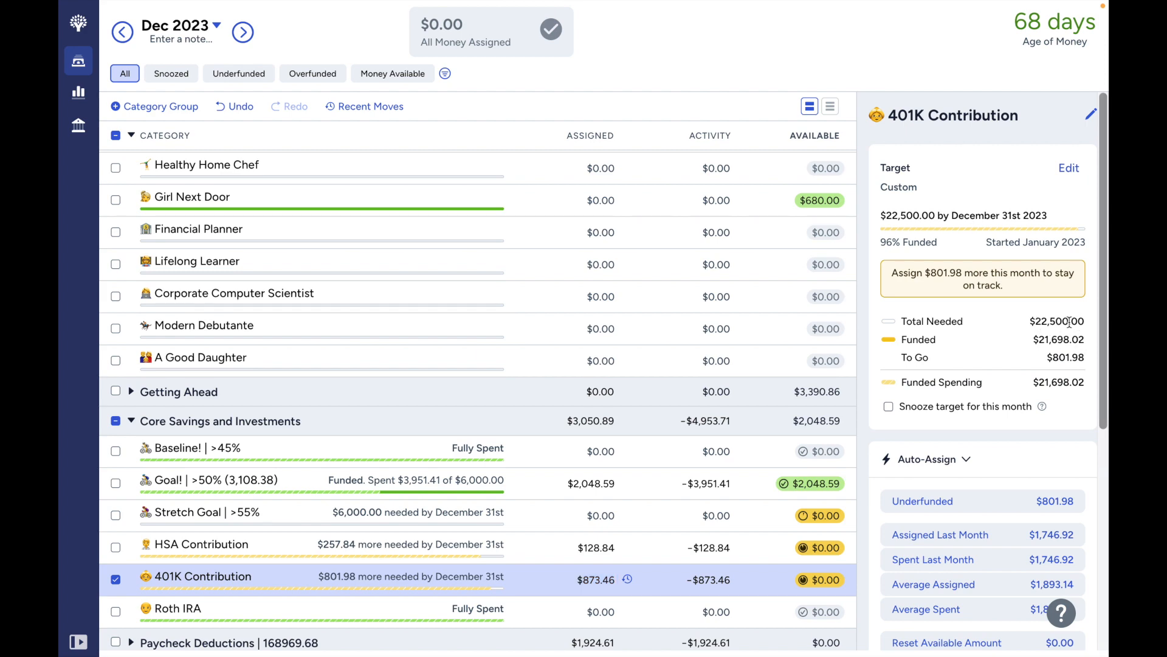
left_click(116, 579)
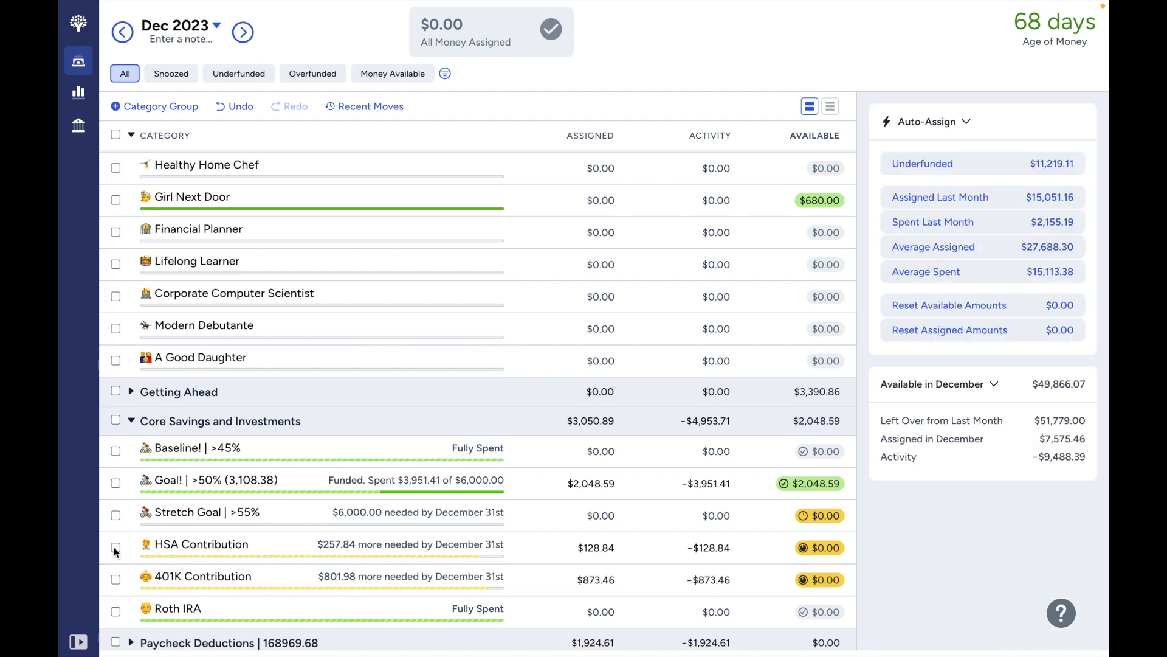
left_click(115, 547)
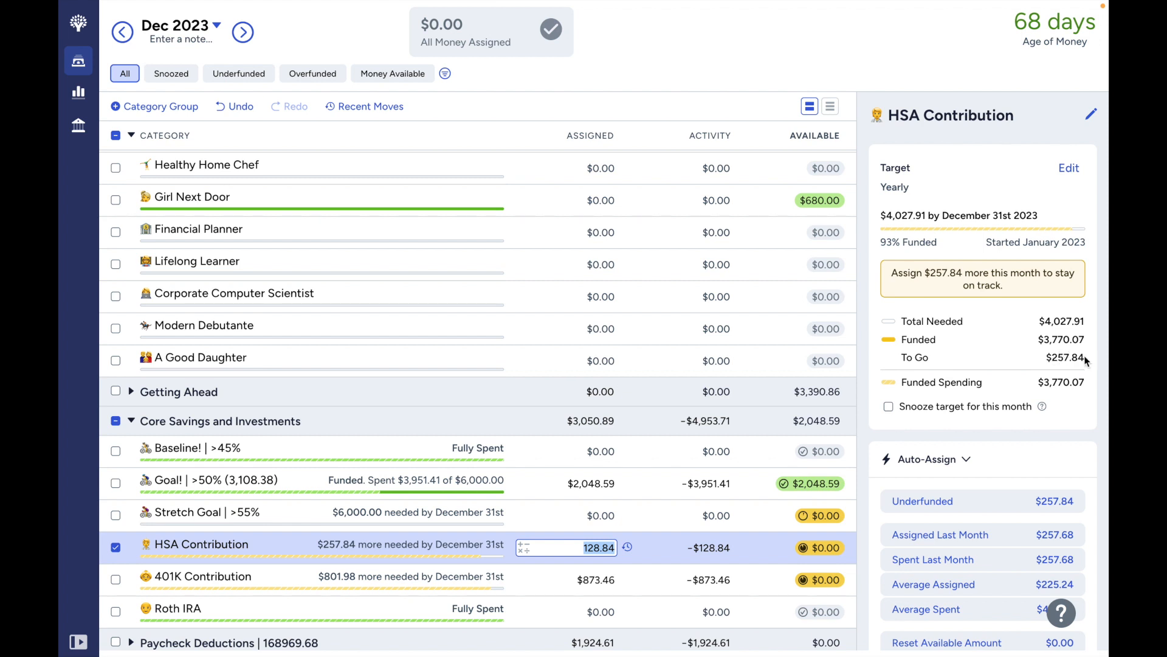
left_click(116, 546)
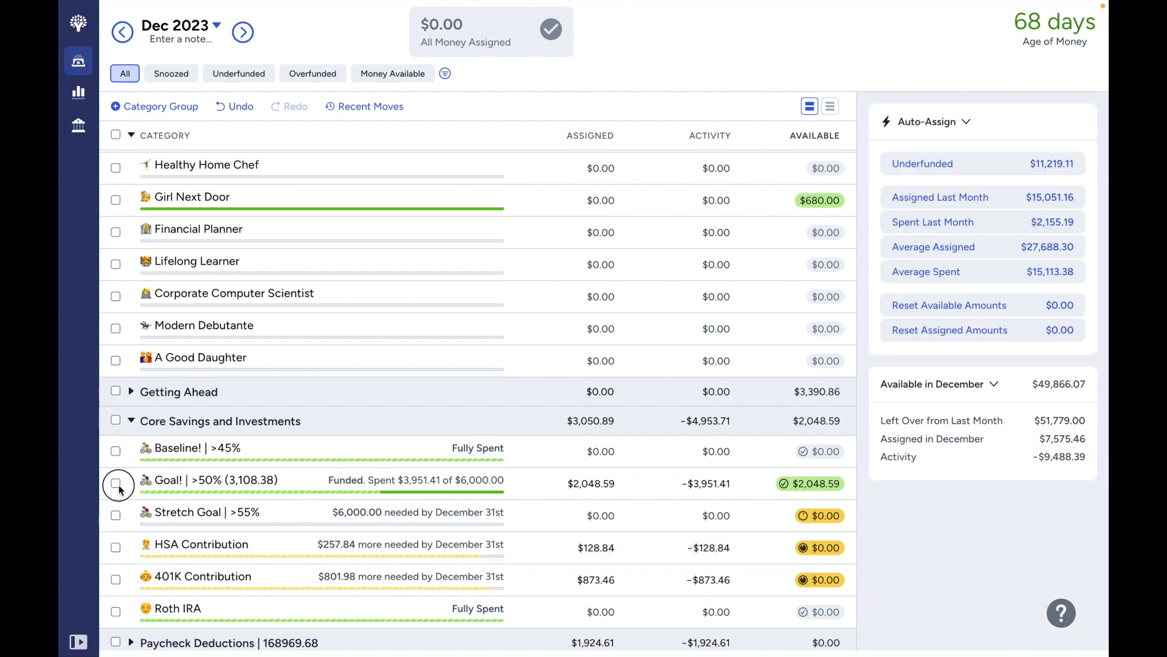
- Review the Goal, Baseline and Roth IRA targets one at a time, and collapse Core Savings and Investments
left_click(115, 483)
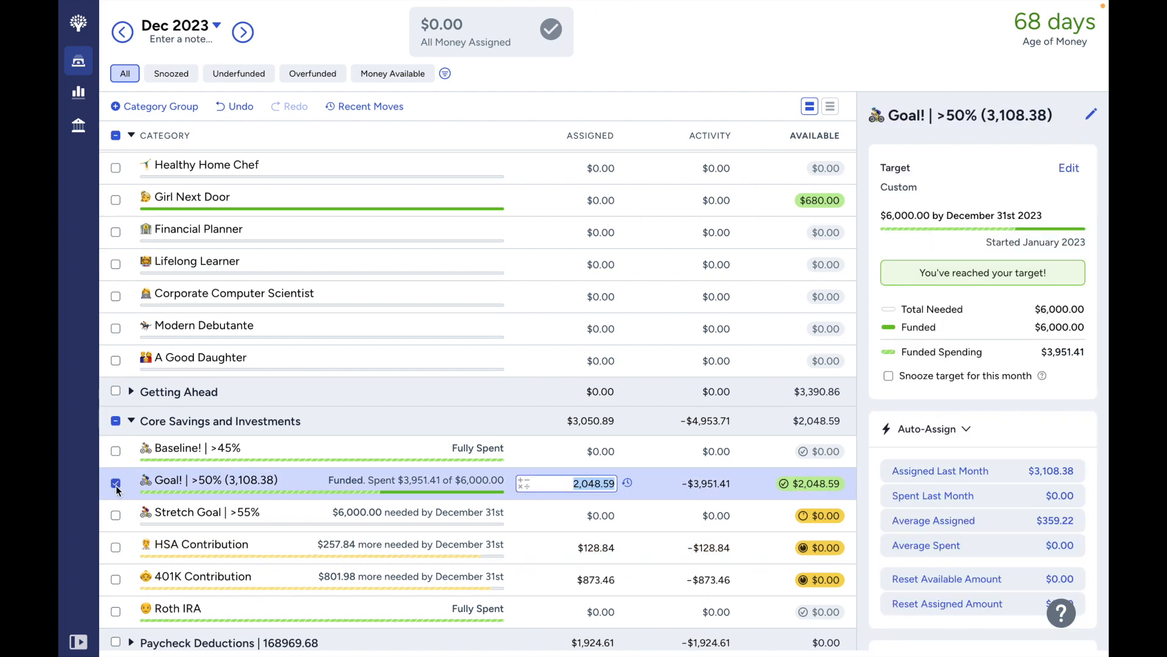
left_click(116, 483)
left_click(116, 451)
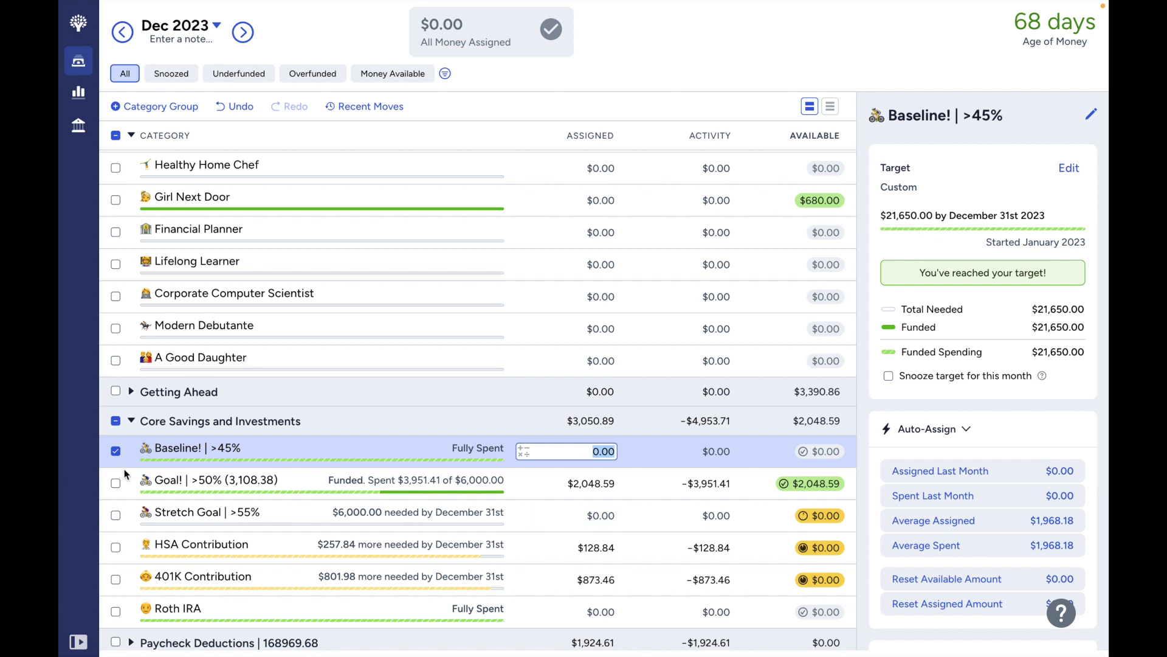
left_click(117, 453)
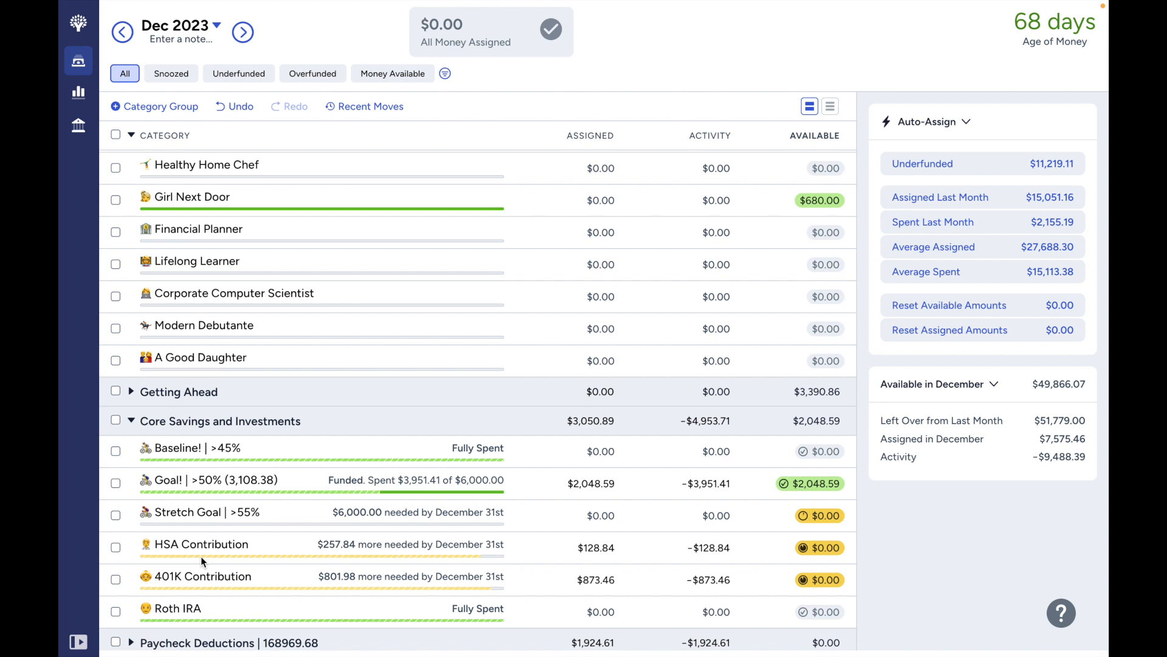
mouse_move(200, 546)
left_click(117, 611)
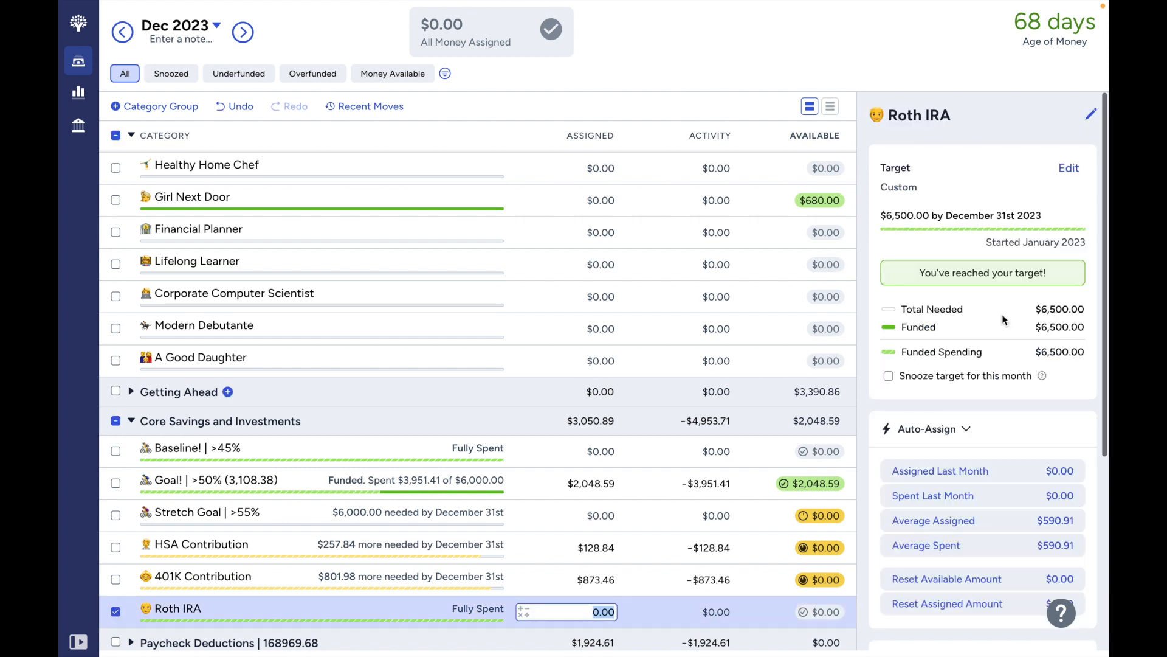
left_click(116, 611)
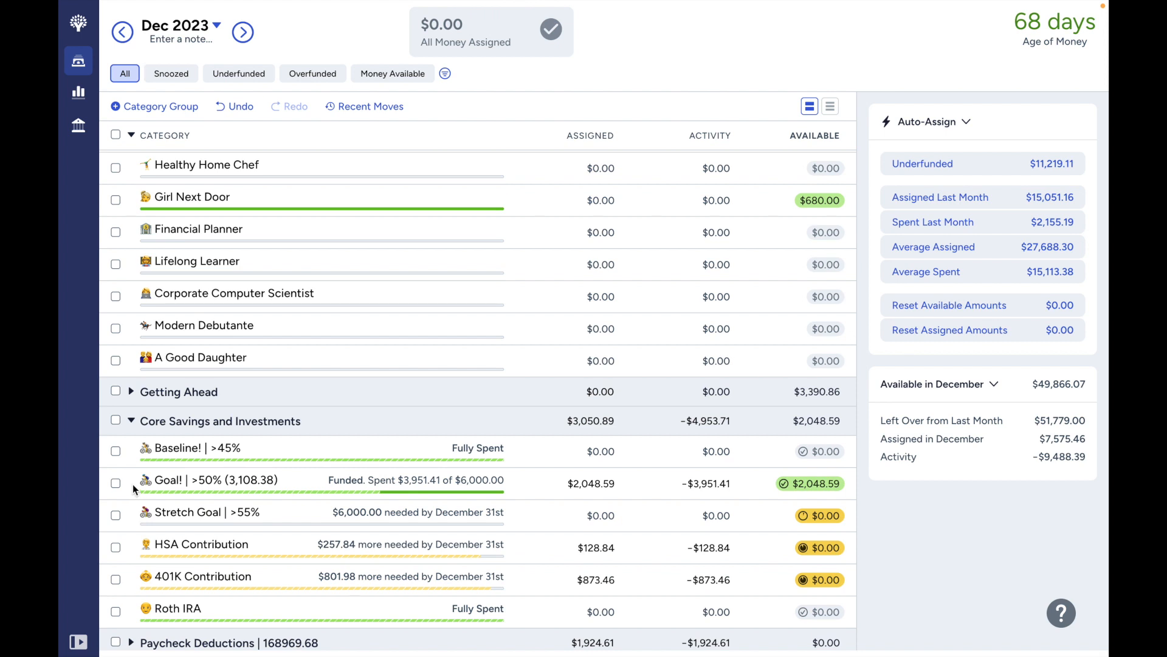
left_click(132, 428)
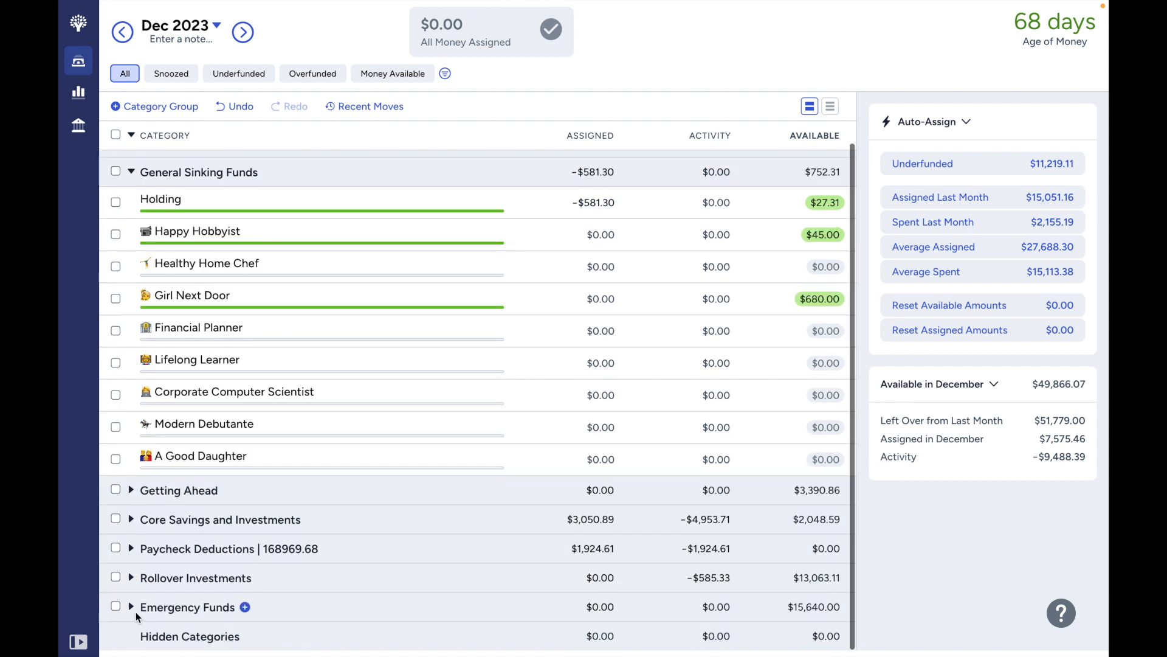
- Look briefly into Emergency Funds and Core Spending, leaving both collapsed, and expand Specific Sinking Funds
left_click(132, 608)
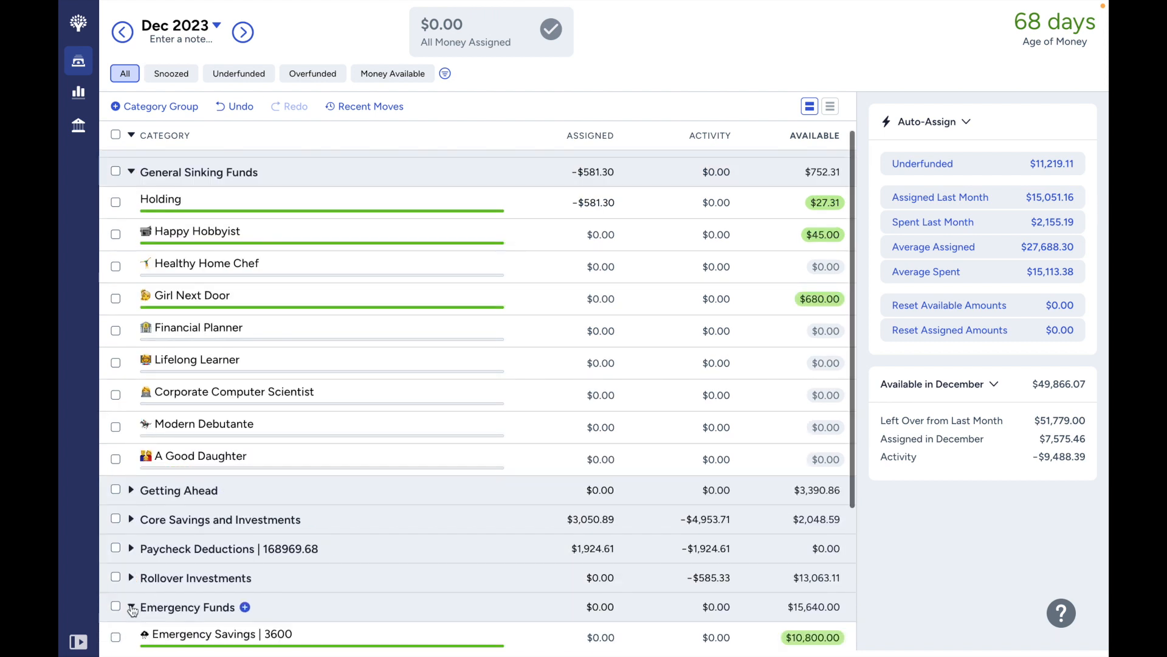
left_click(132, 608)
scroll(140, 529, "up", 1)
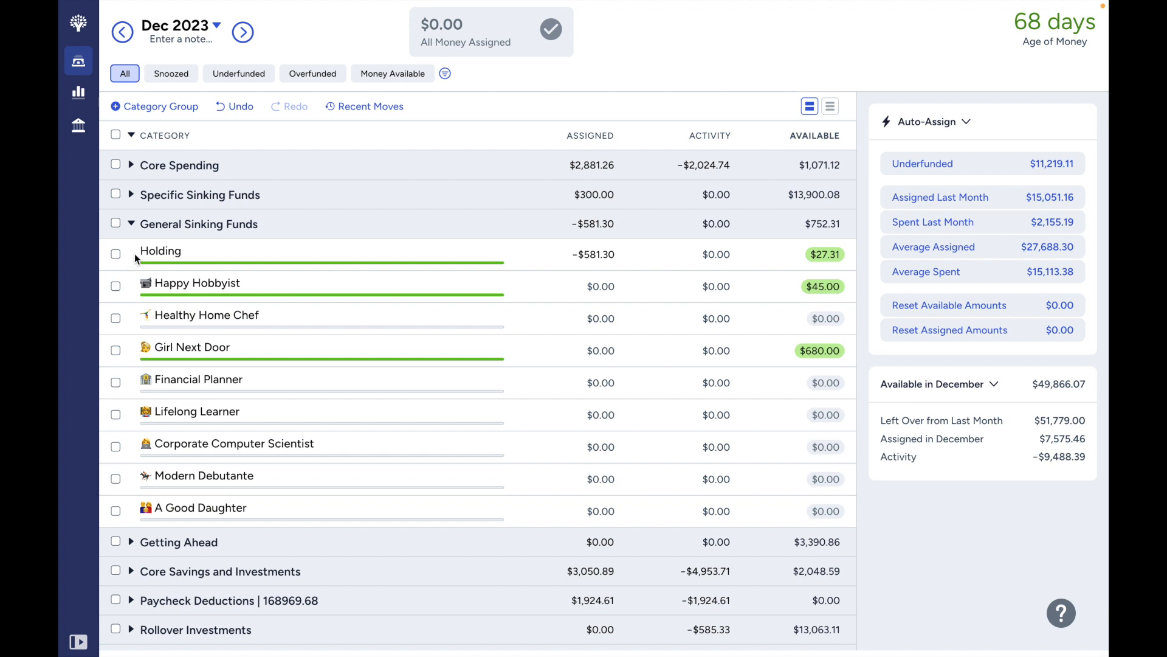
left_click(131, 165)
left_click(132, 165)
left_click(131, 194)
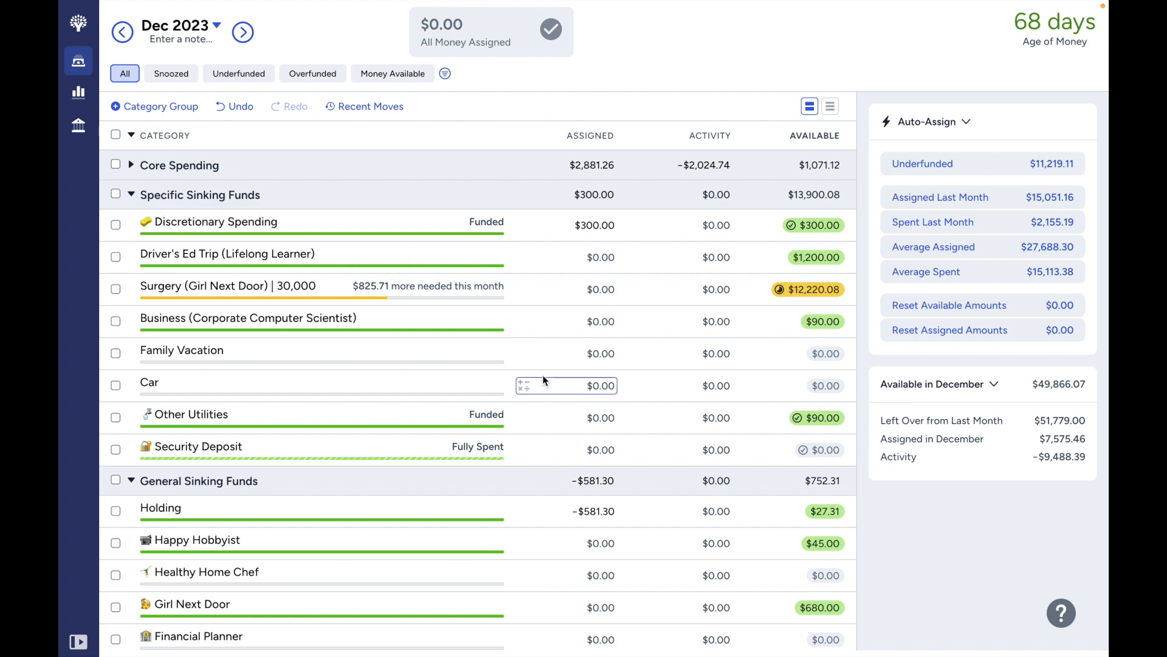
left_click(822, 511)
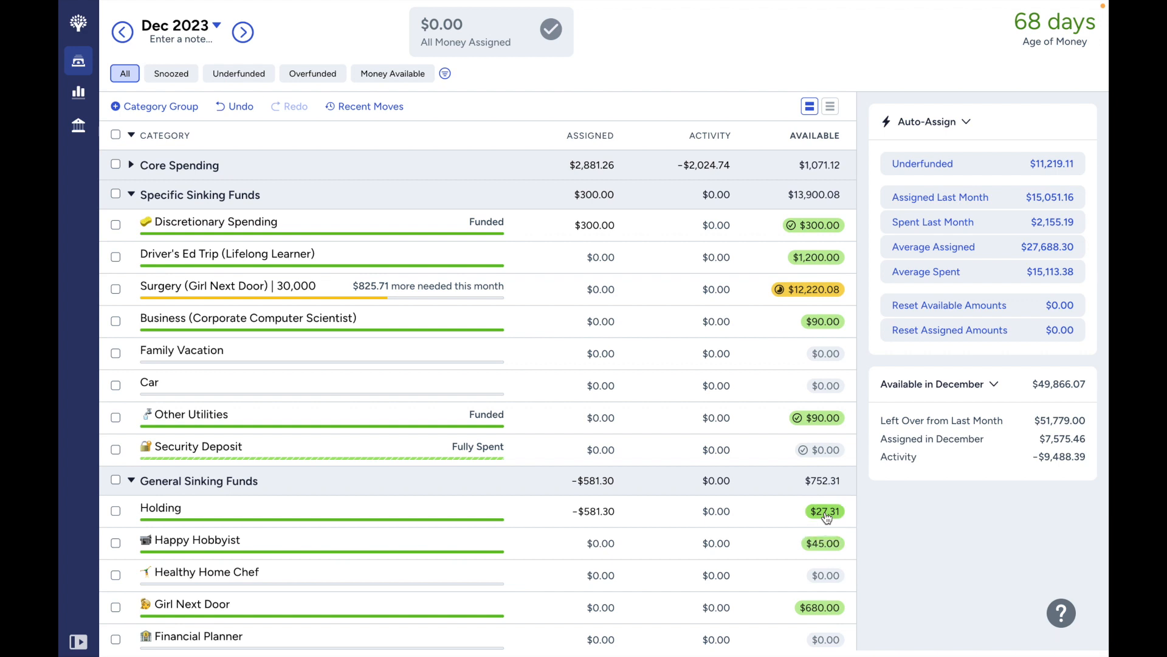
left_click(757, 438)
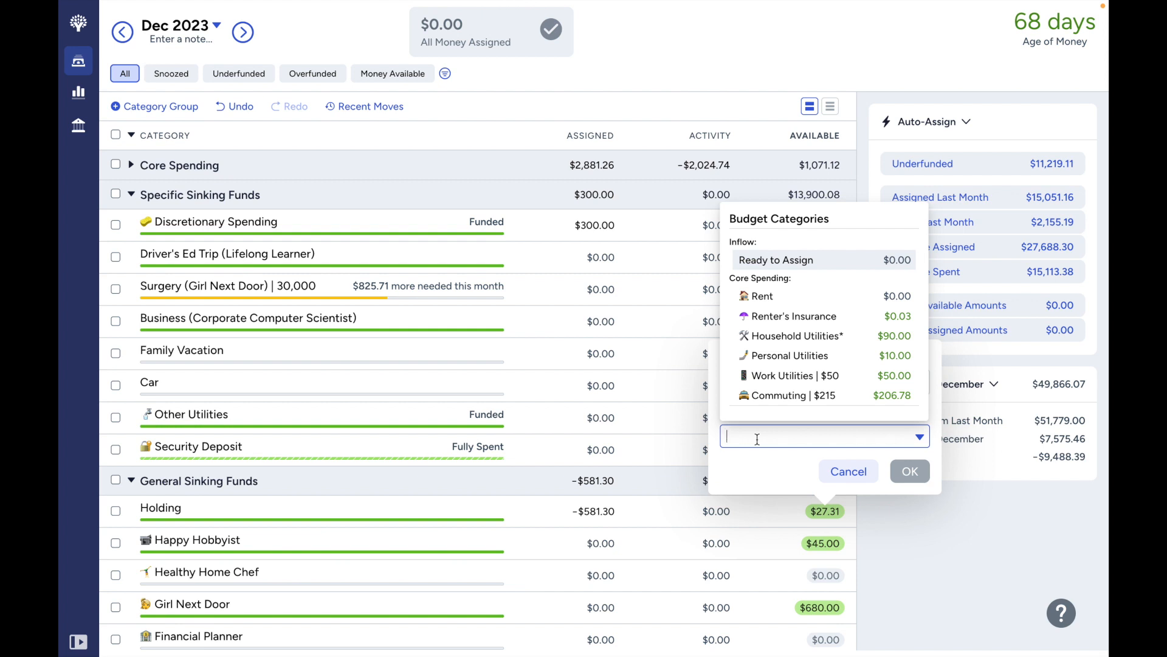
left_click(848, 471)
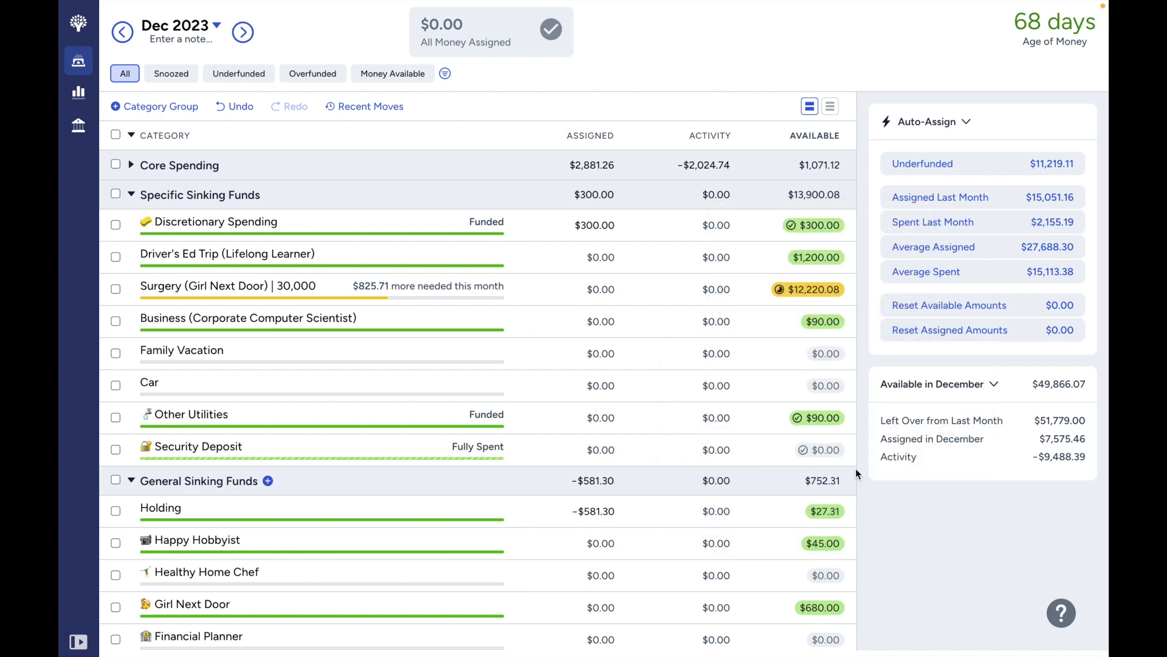
- Select the Surgery (Girl Next Door) category in Specific Sinking Funds and examine its savings target
left_click(557, 243)
left_click(443, 294)
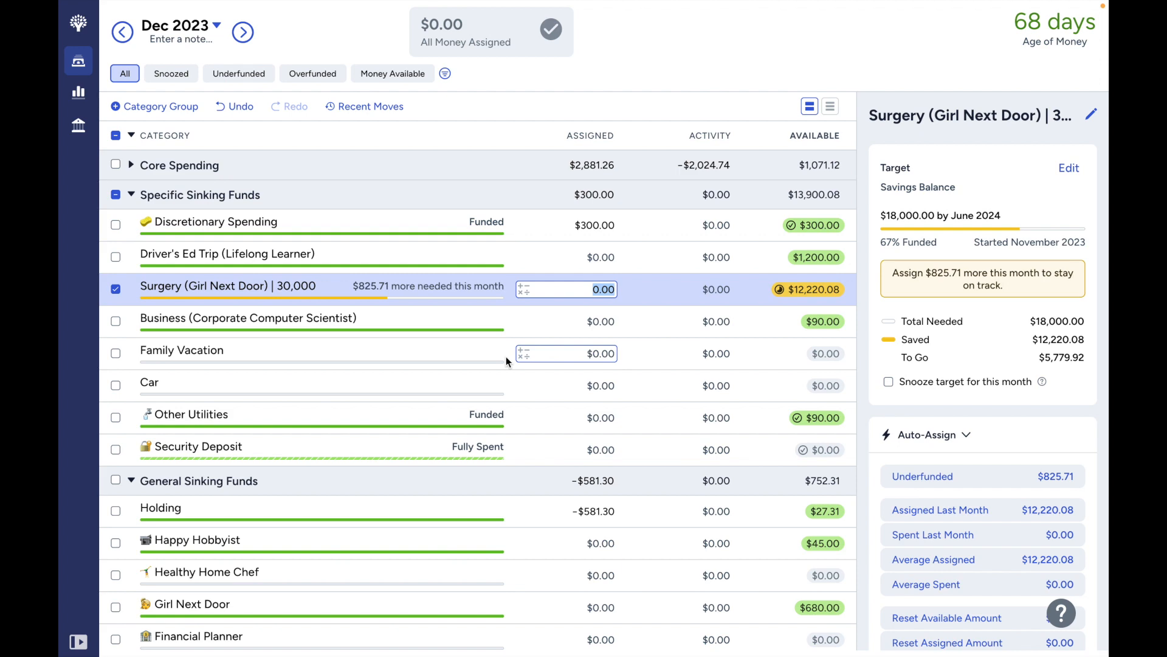
- Expand Core Savings and Investments and select the Stretch Goal | >55% category to examine its target
scroll(505, 357, "down", 5)
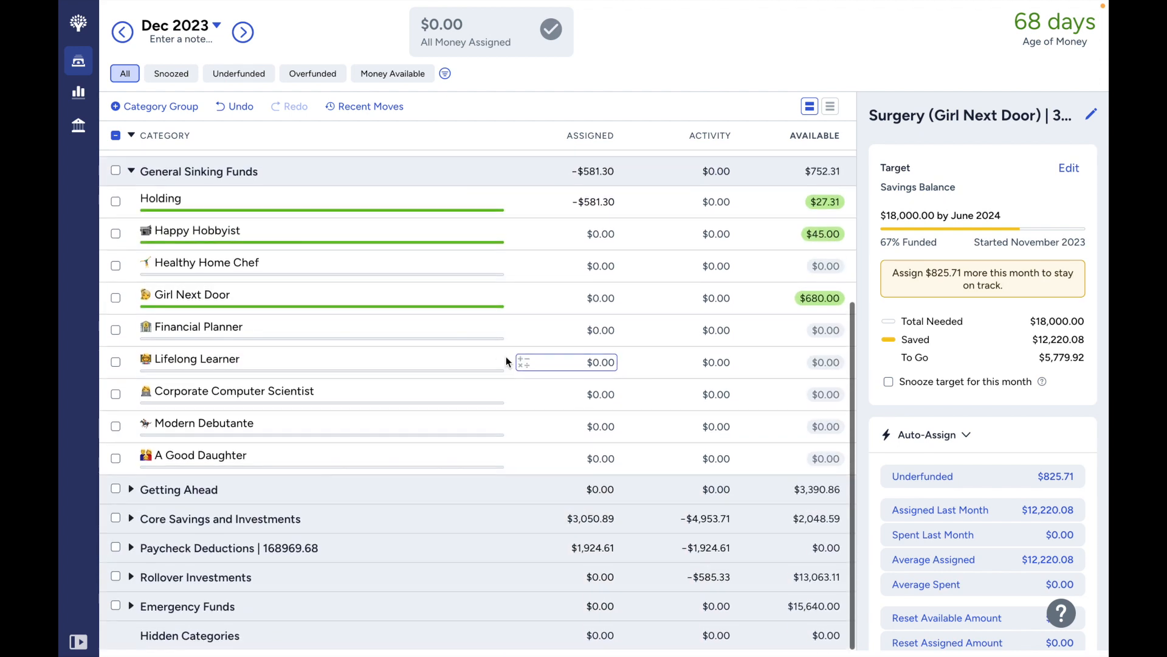
left_click(131, 519)
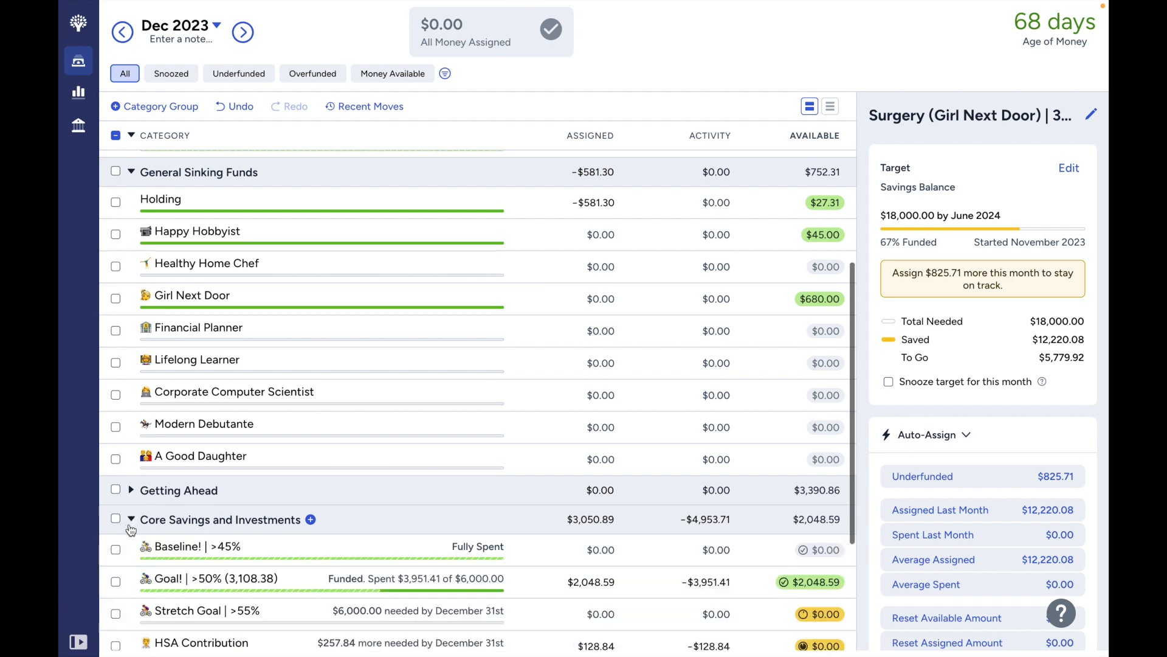
scroll(130, 529, "down", 2)
scroll(131, 529, "down", 1)
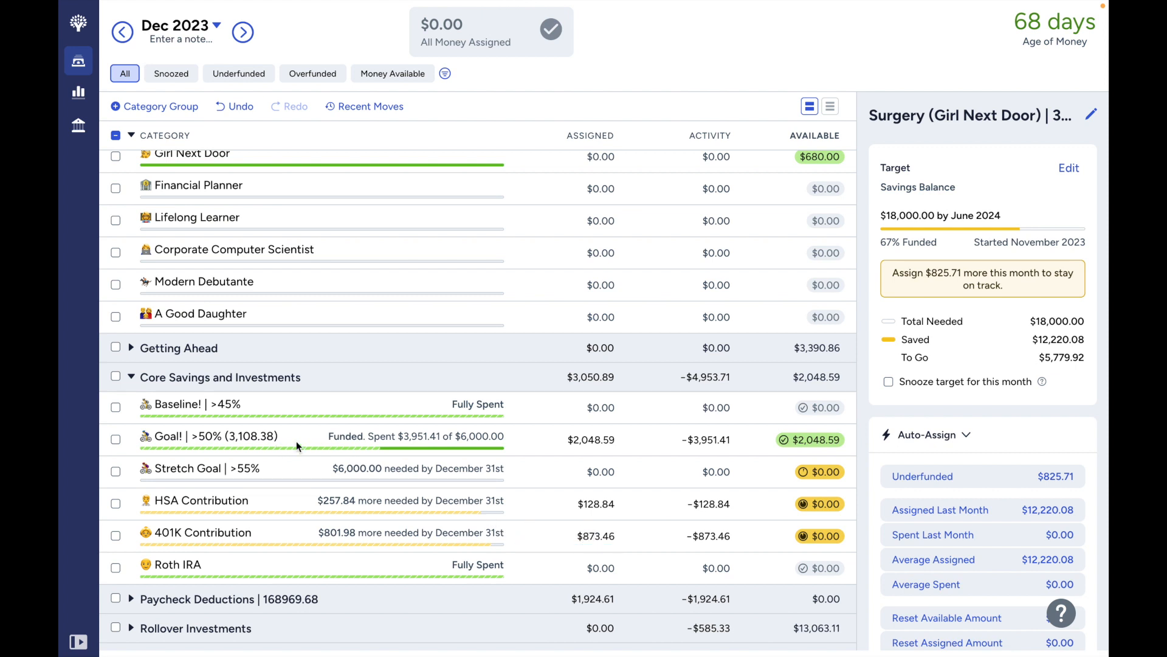
left_click(298, 460)
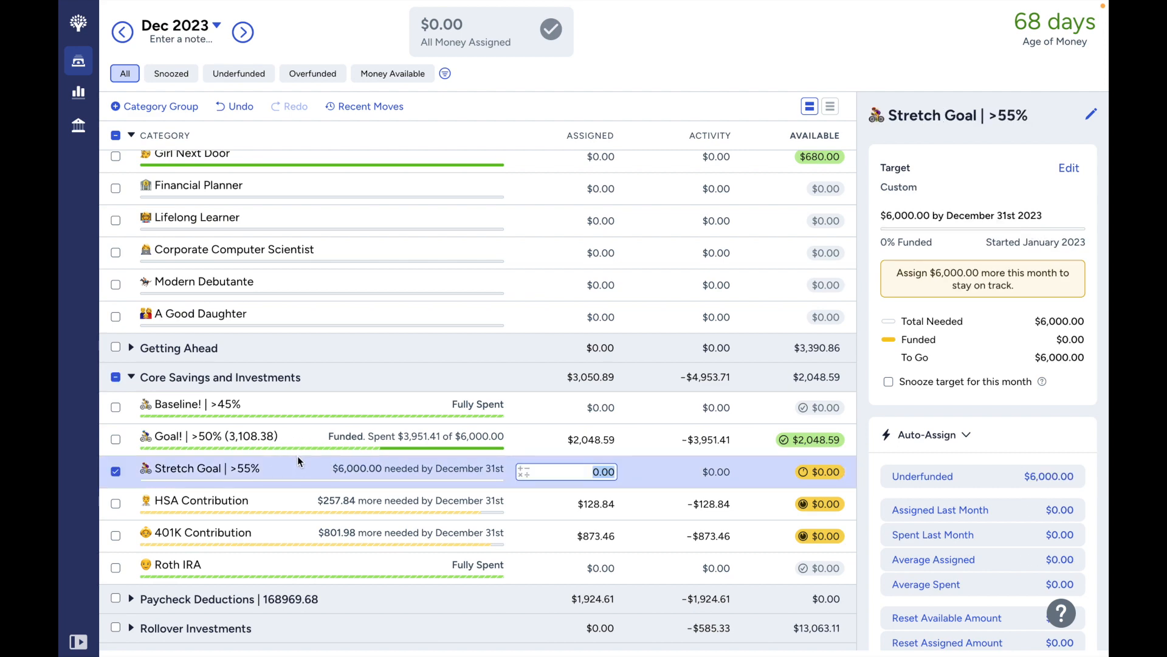
- Compare the savings categories with Specific Sinking Funds, and select Surgery (Girl Next Door) to review its savings target again
scroll(298, 456, "up", 7)
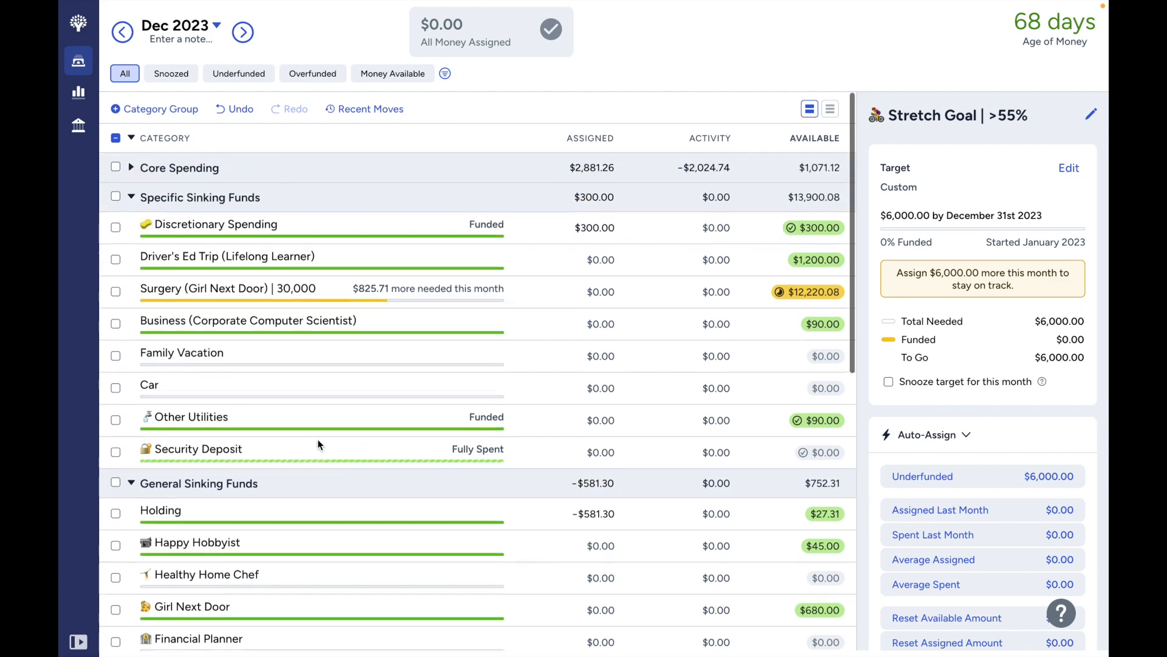
scroll(429, 310, "down", 7)
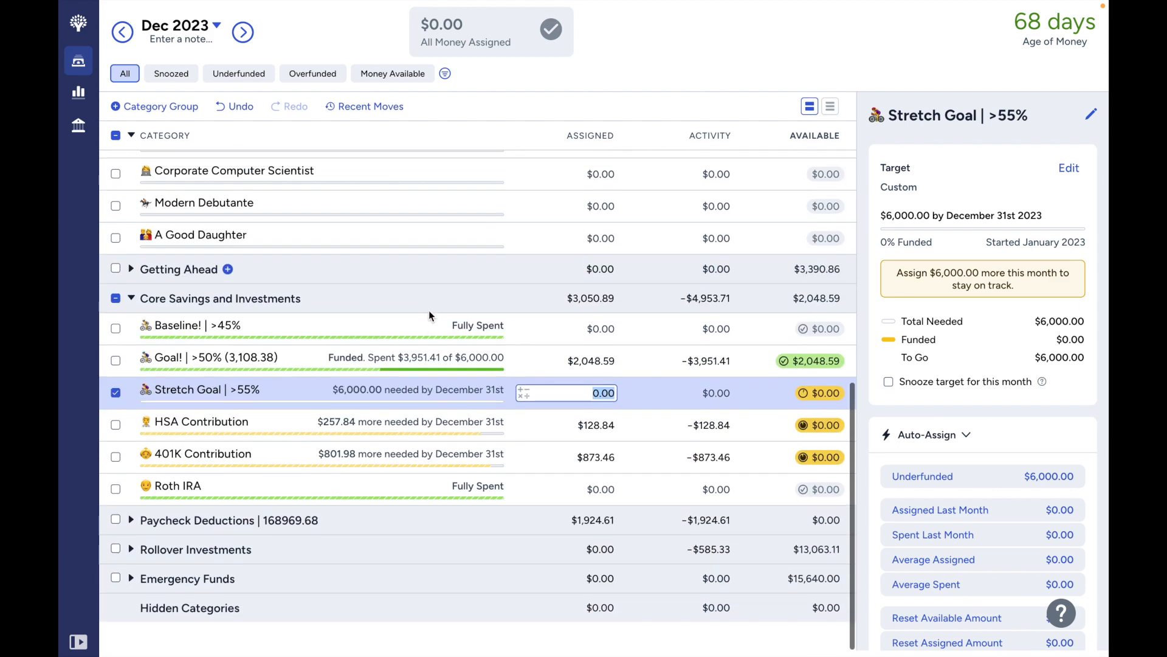
scroll(429, 310, "up", 1)
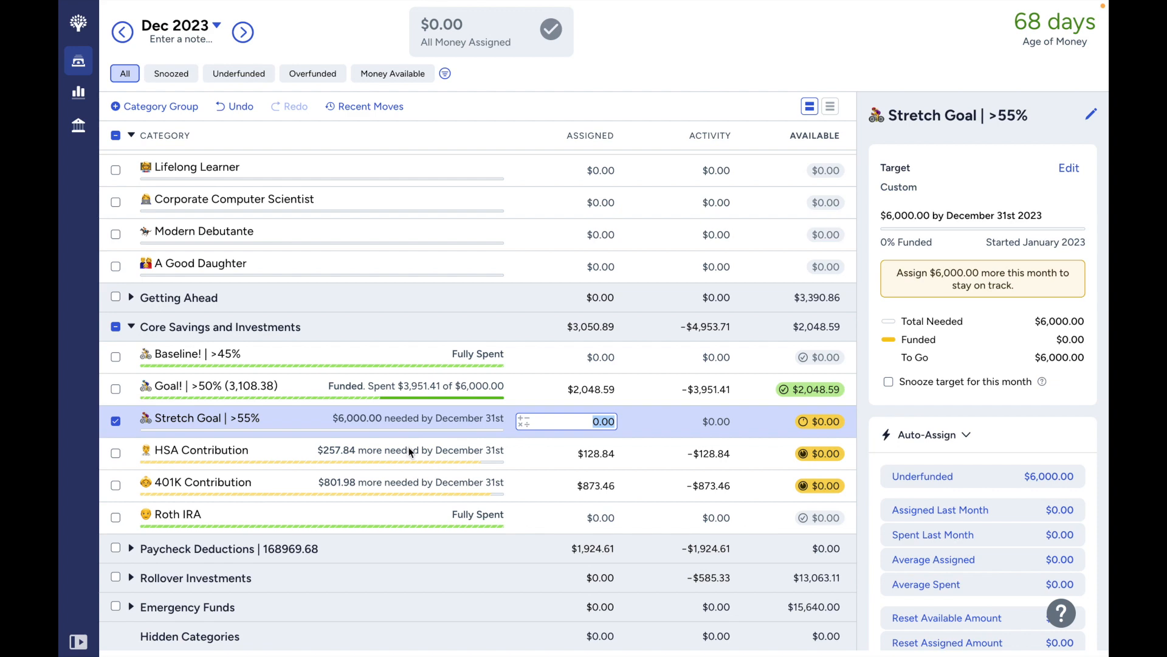
scroll(406, 414, "up", 7)
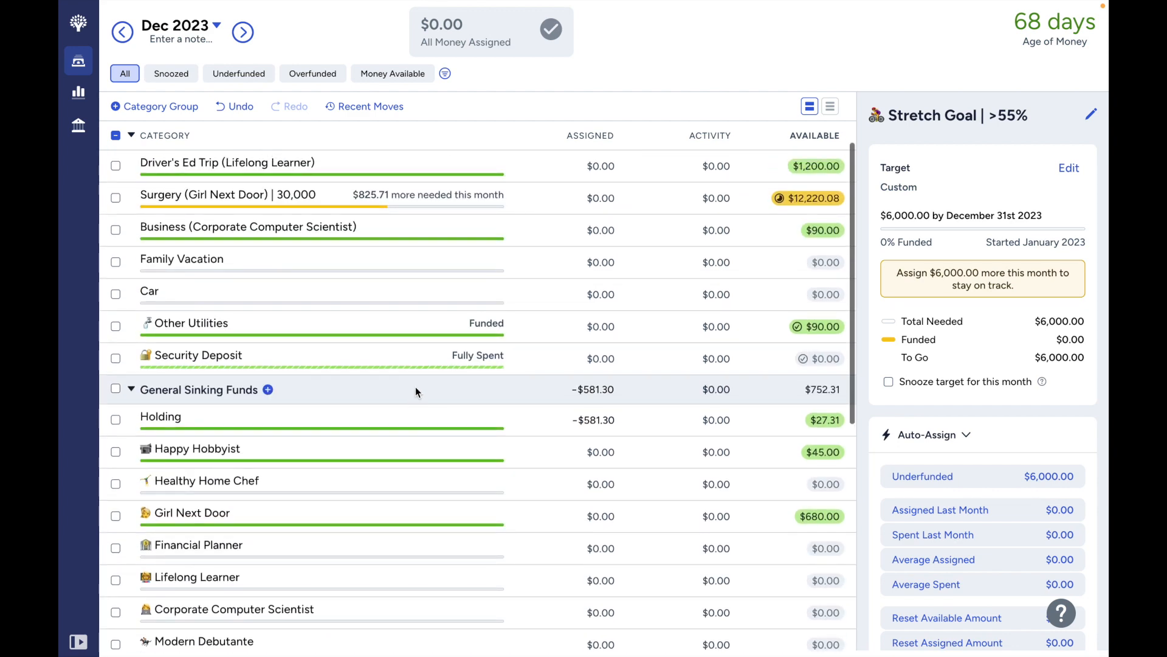
left_click(358, 180)
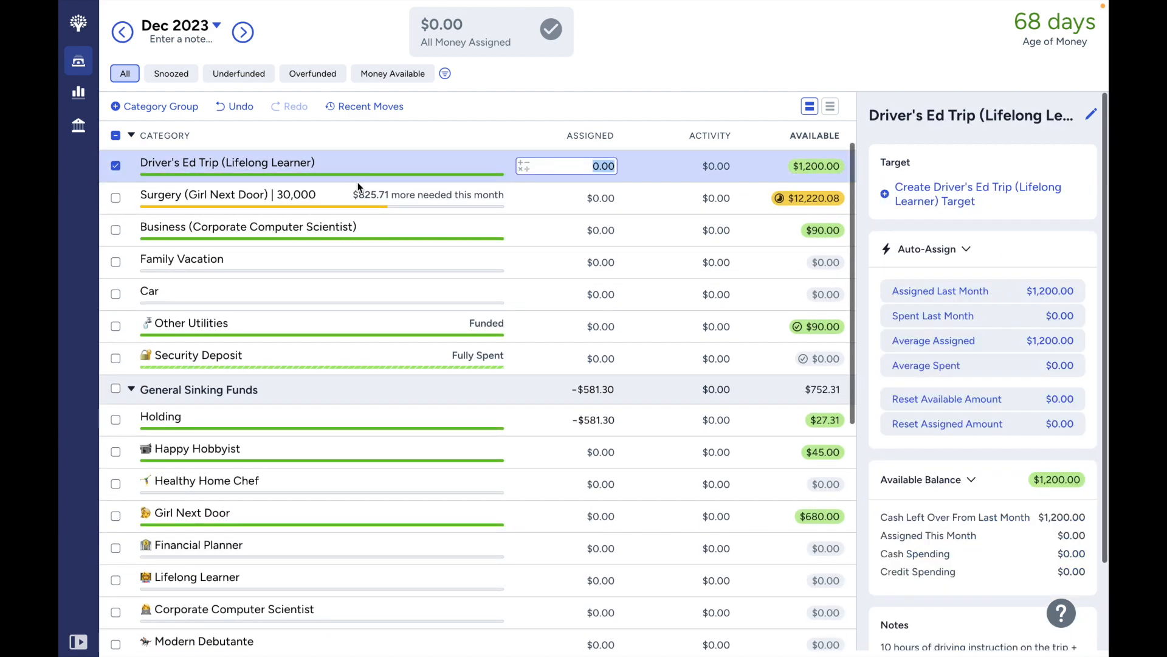
left_click(357, 184)
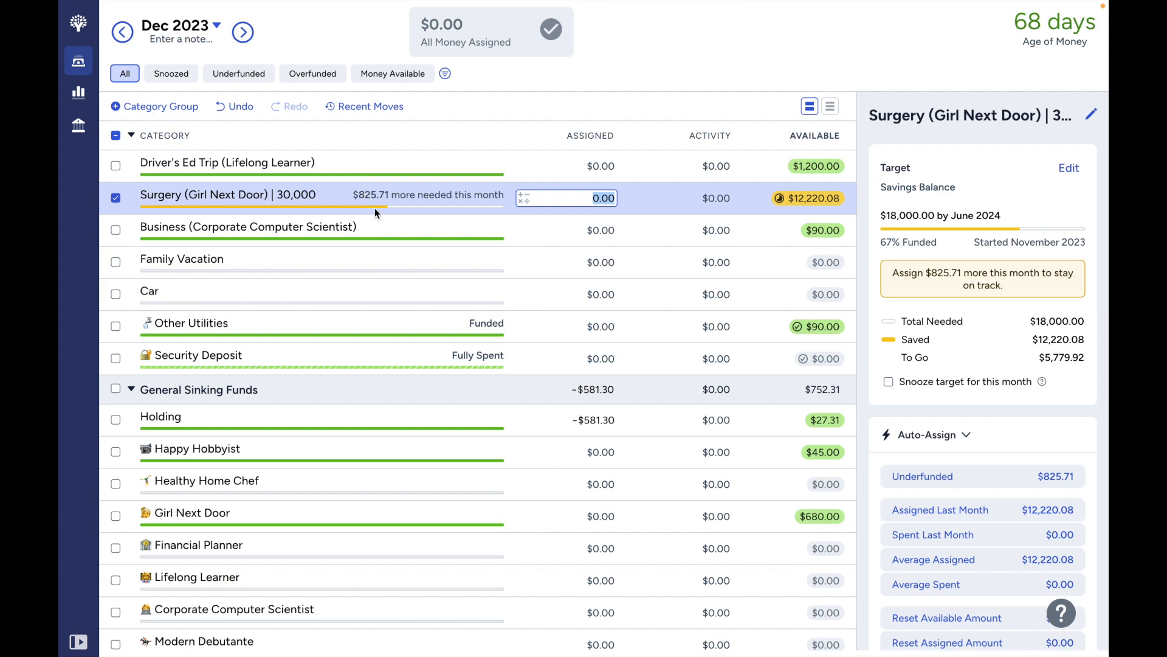
- Select Stretch Goal | >55% again to recheck its target, and look back over the specific and general sinking funds
scroll(374, 208, "down", 6)
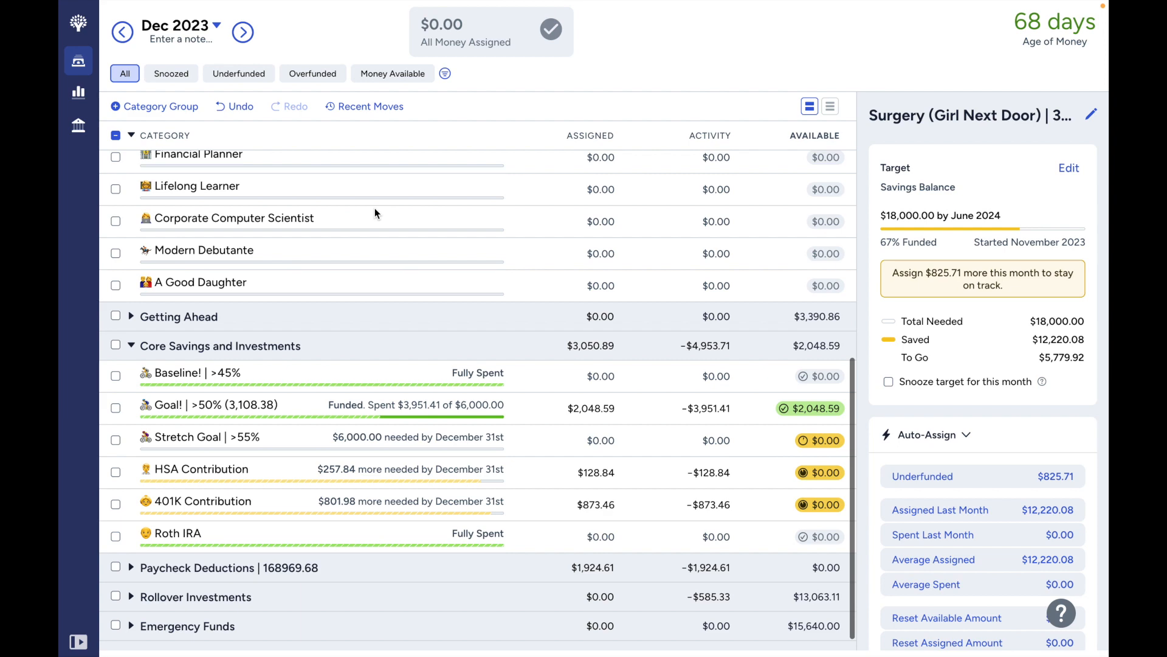
scroll(374, 208, "down", 1)
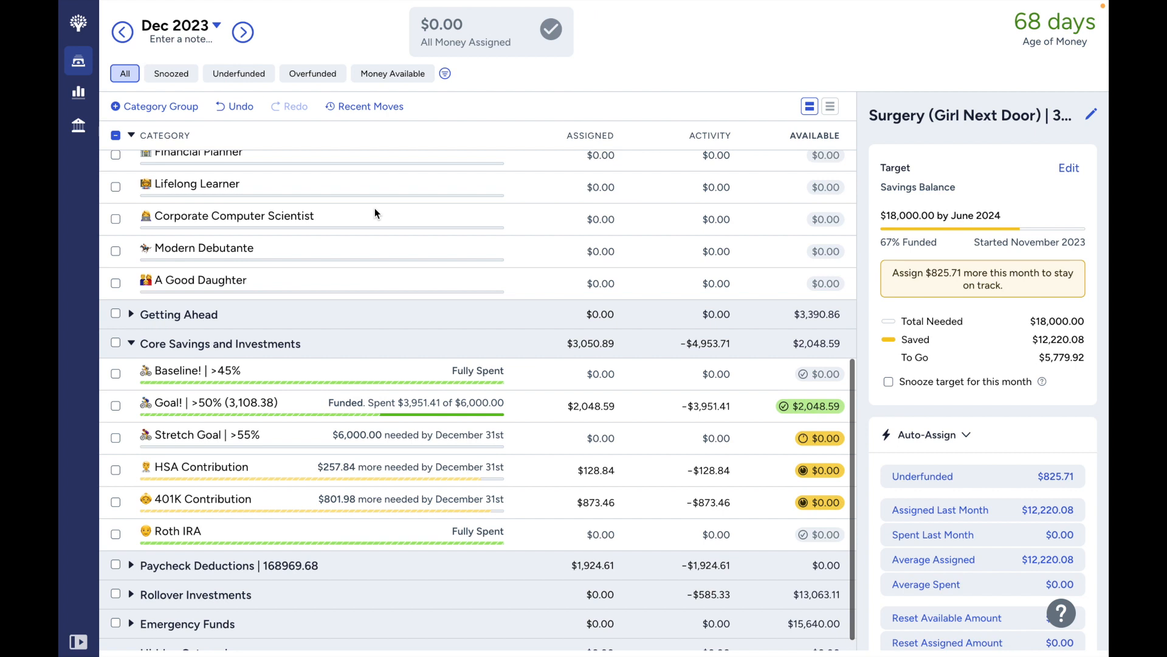
left_click(405, 428)
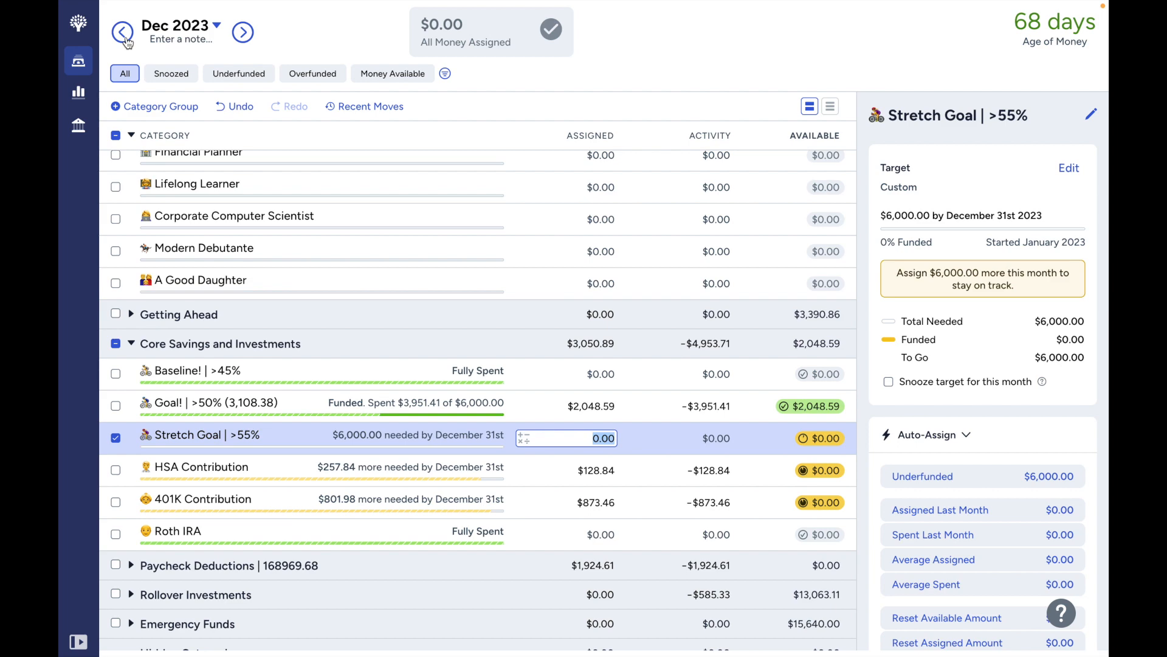
scroll(242, 192, "up", 7)
scroll(245, 206, "up", 1)
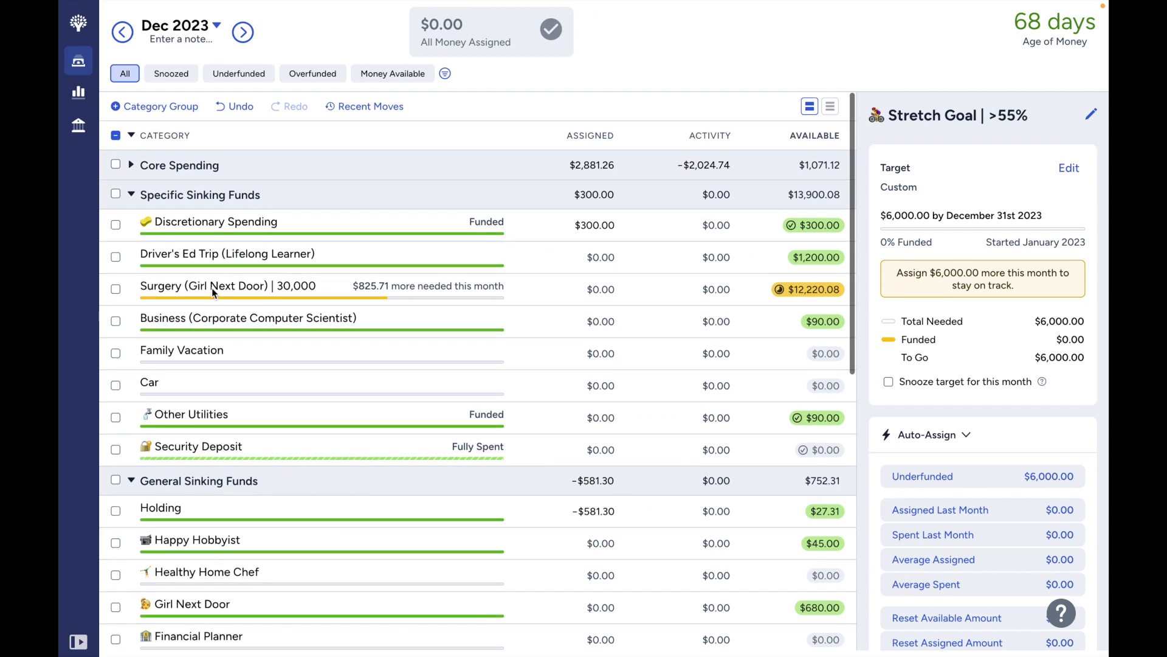
scroll(212, 287, "down", 2)
scroll(211, 287, "up", 1)
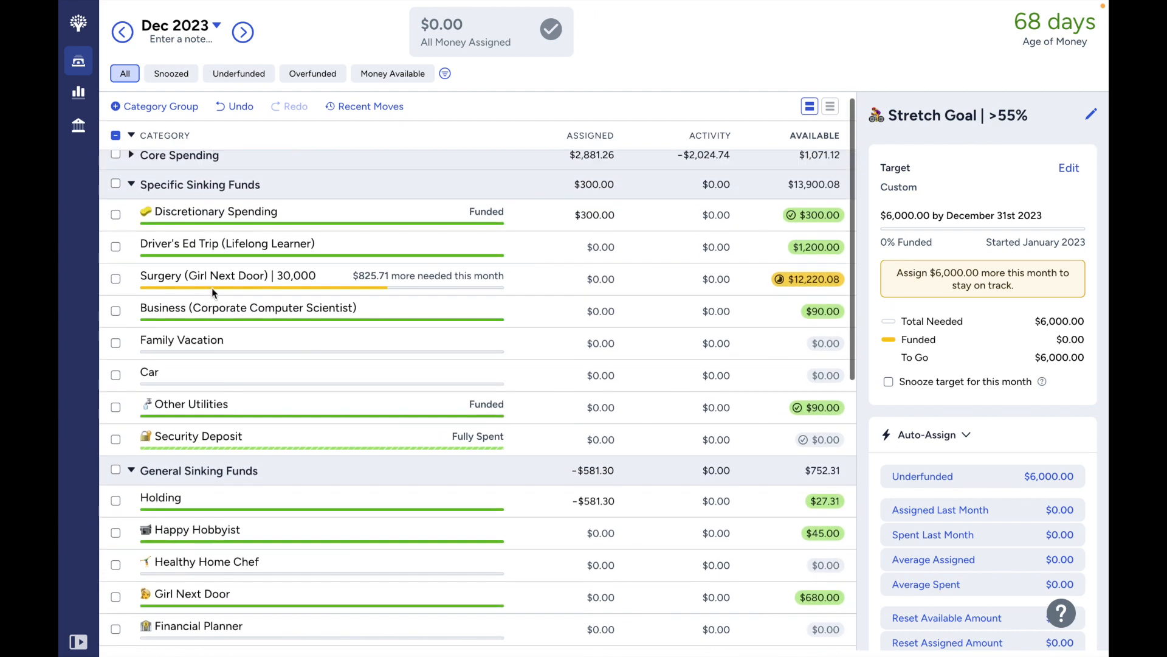